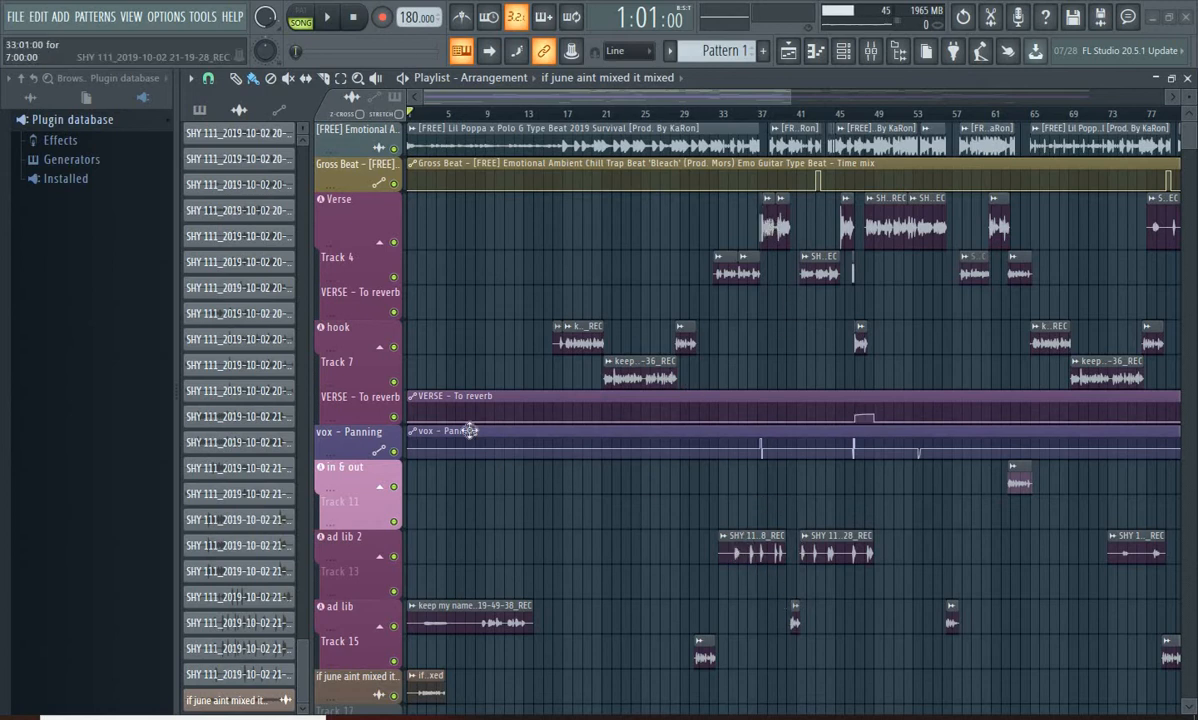
Examine the track mode options of the Verse playlist track.
right_click(331, 203)
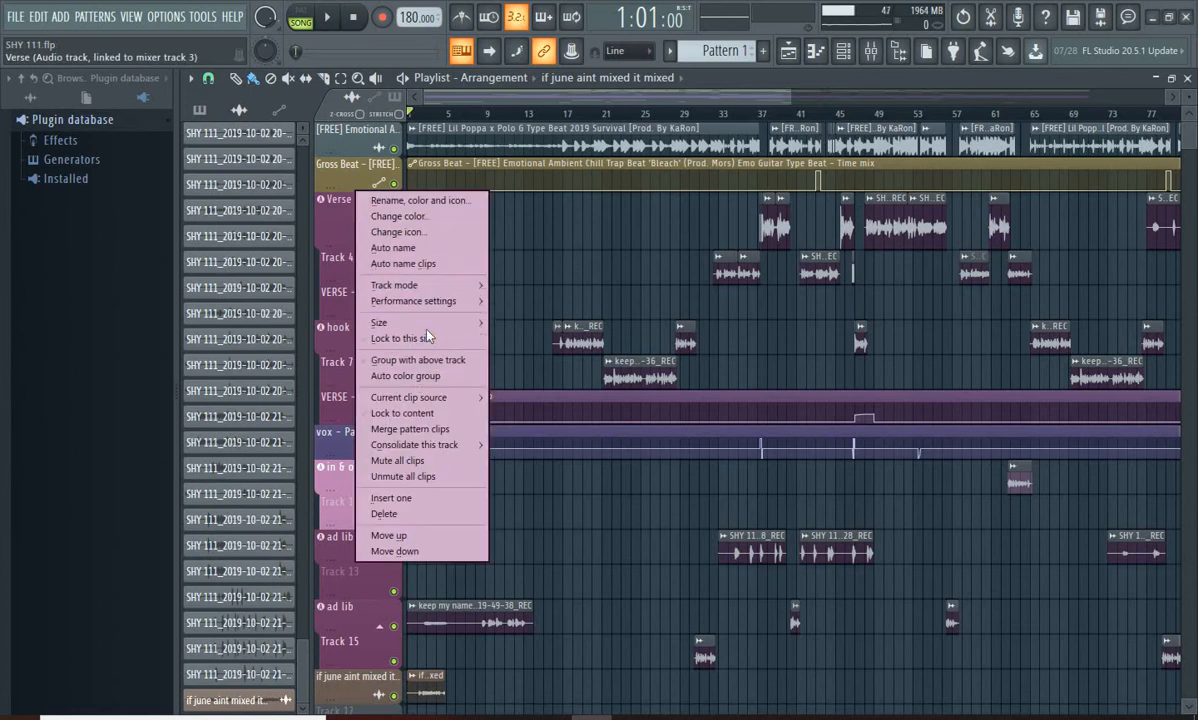
mouse_move(434, 291)
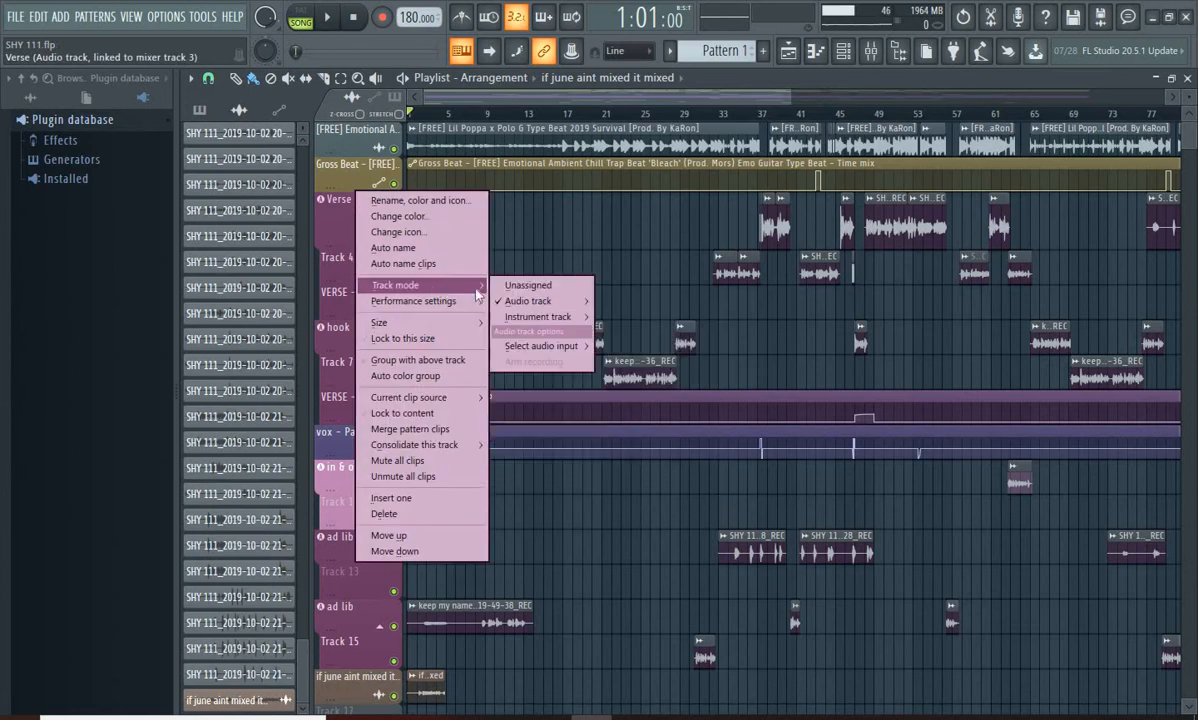
mouse_move(540, 301)
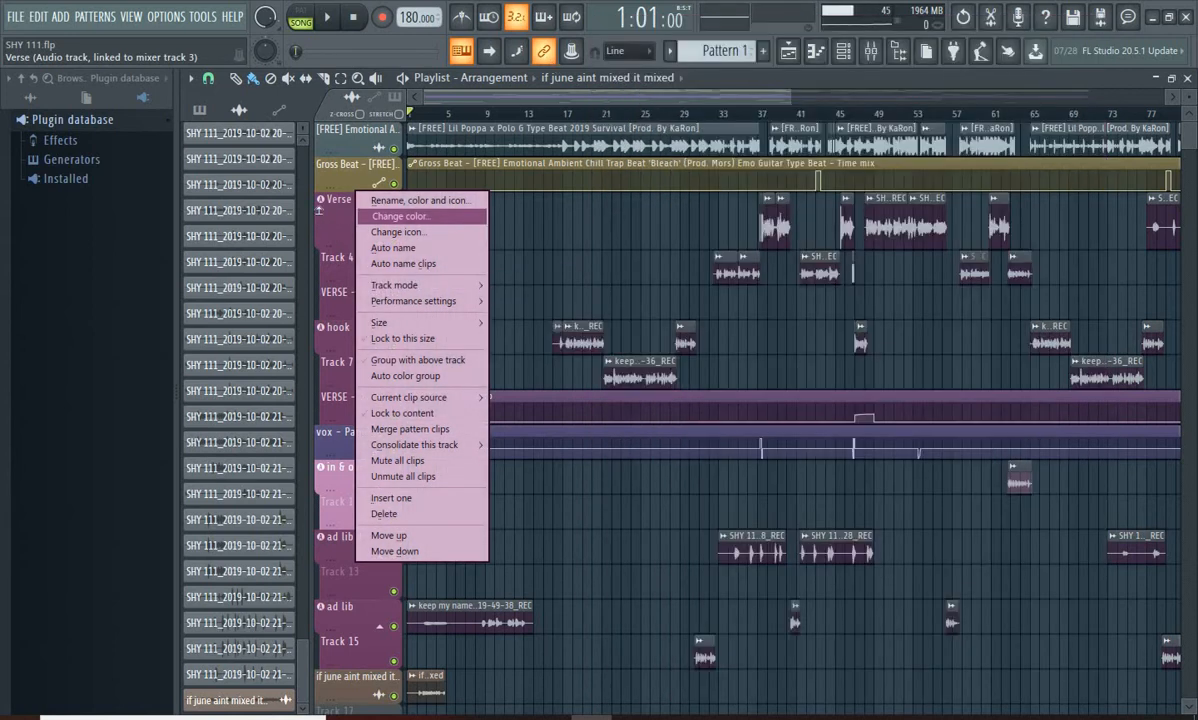
click(298, 196)
Collapse the Verse track group in the playlist, and expand it again to its full height.
click(381, 201)
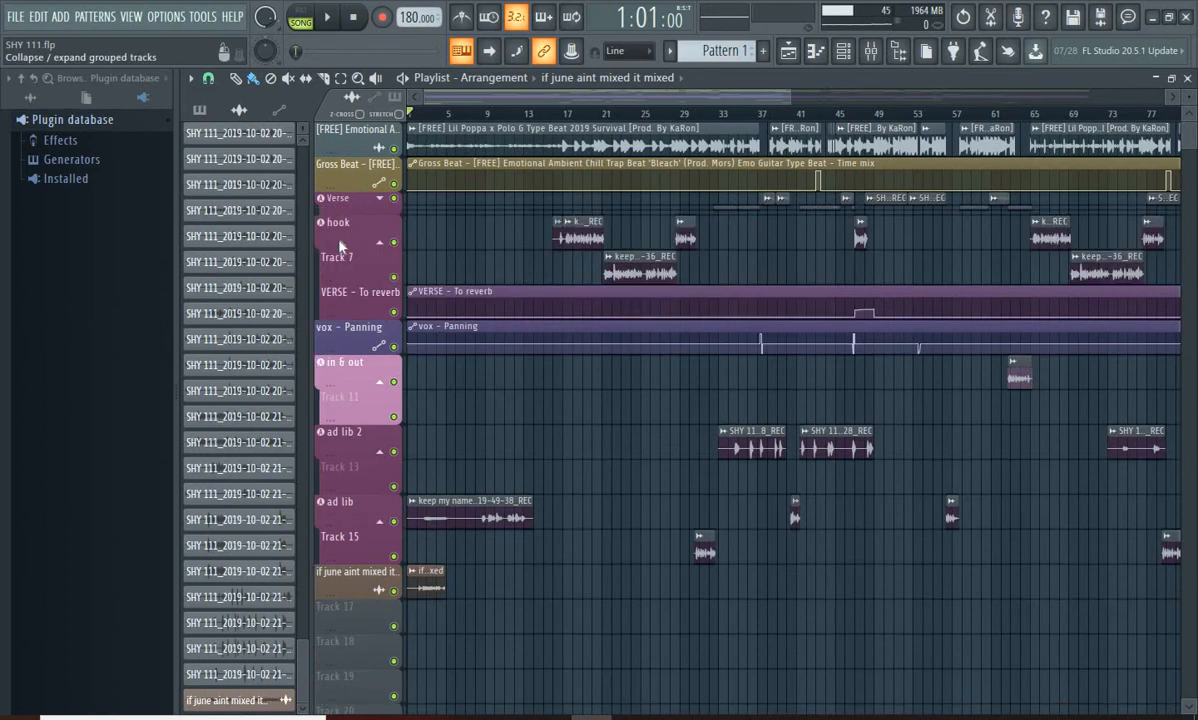
click(382, 200)
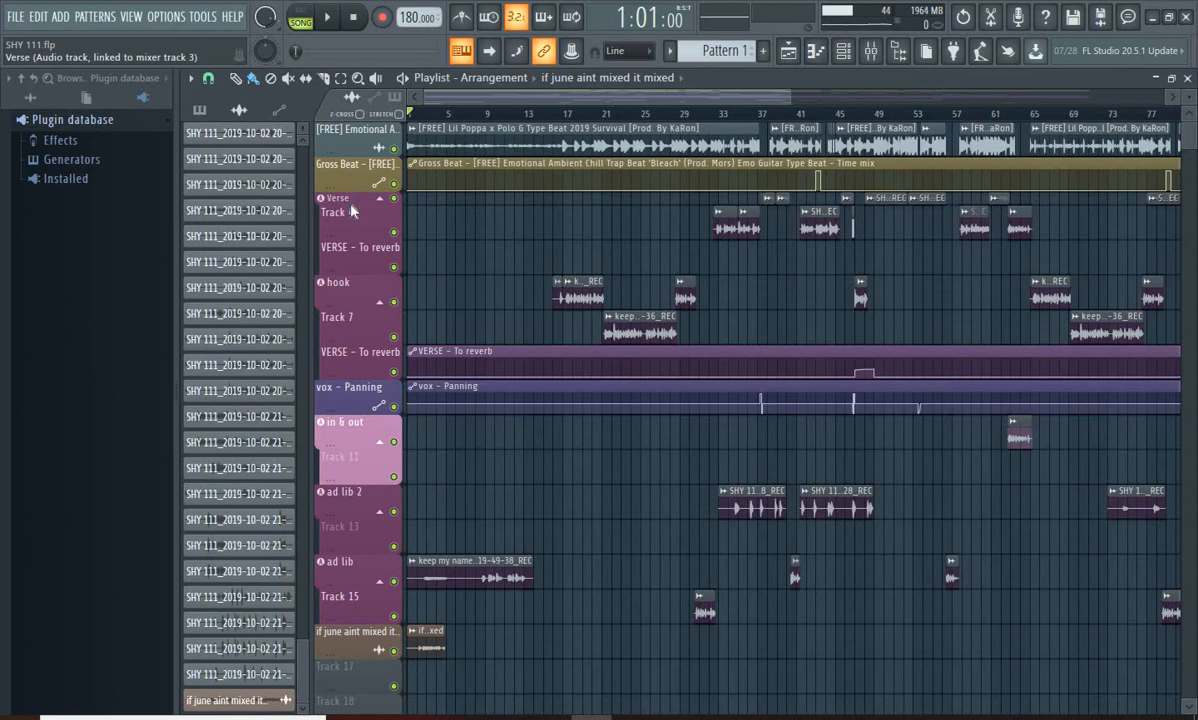
double_click(350, 203)
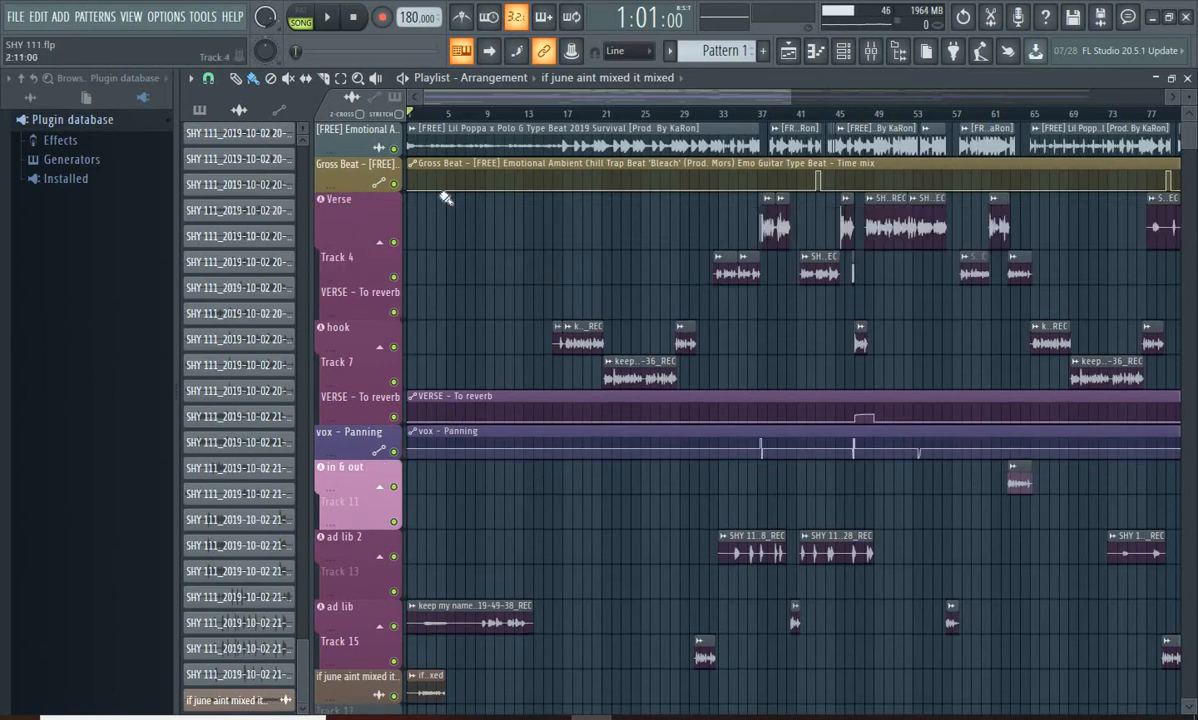
Open the mixer and select the VERSE track to view its effects chain.
click(871, 55)
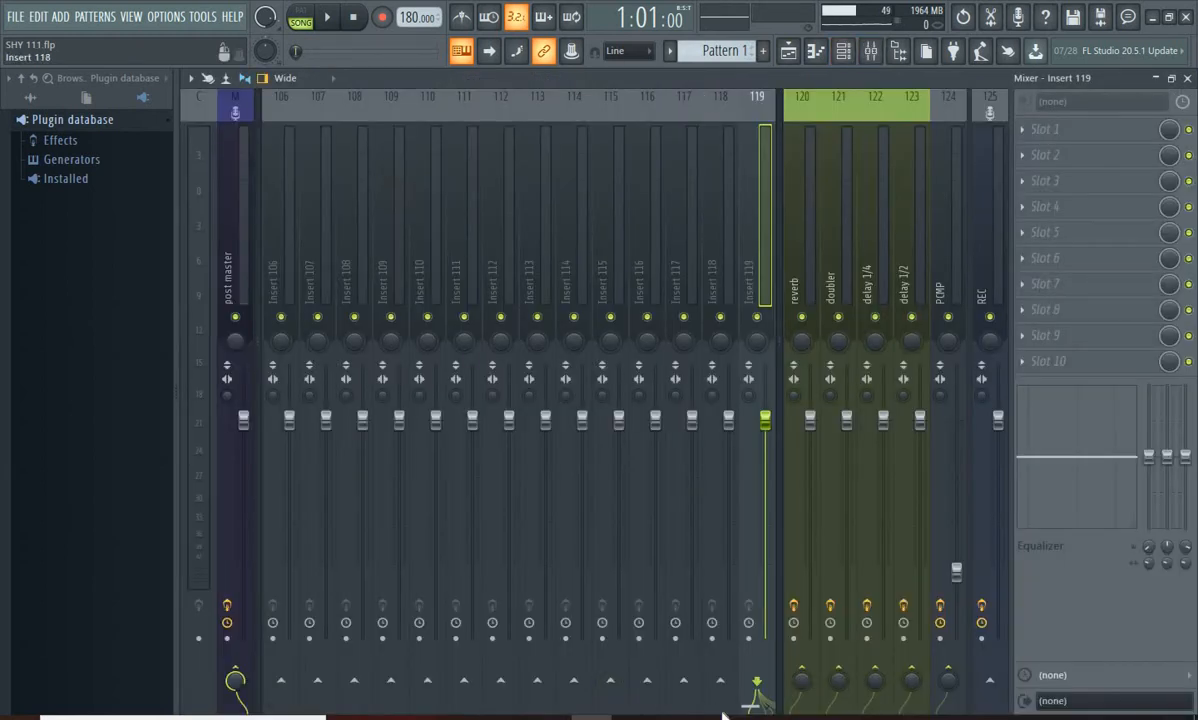
drag(737, 708, 195, 685)
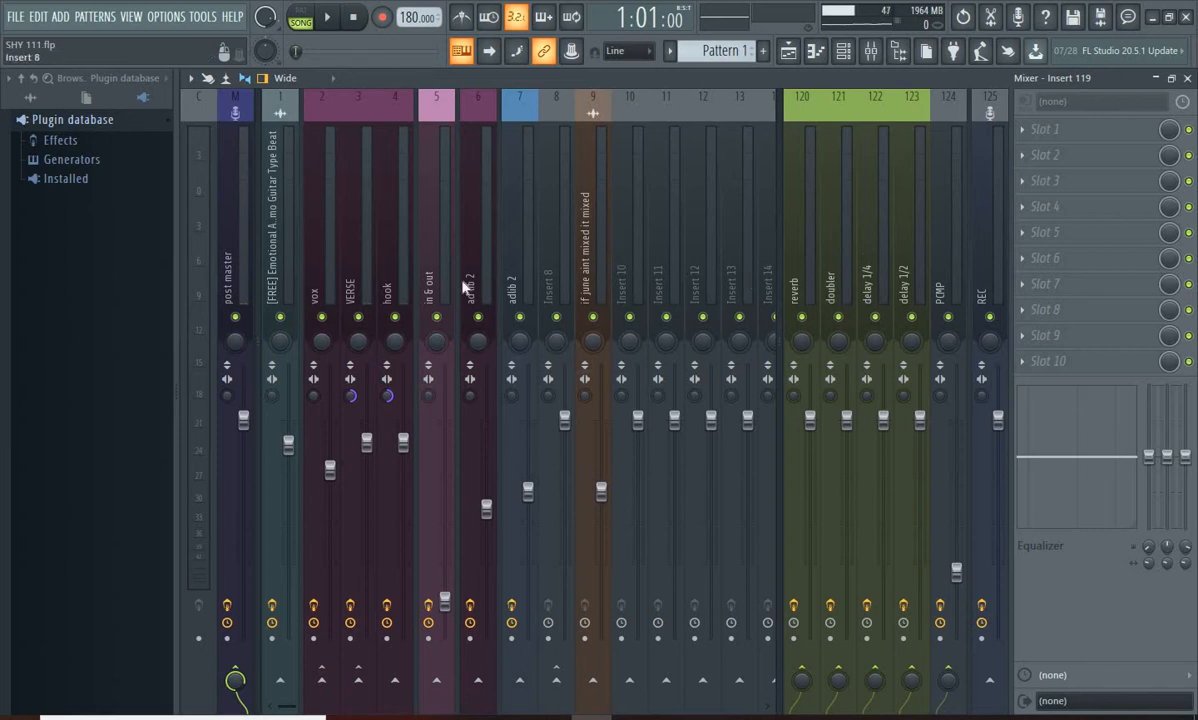
click(349, 279)
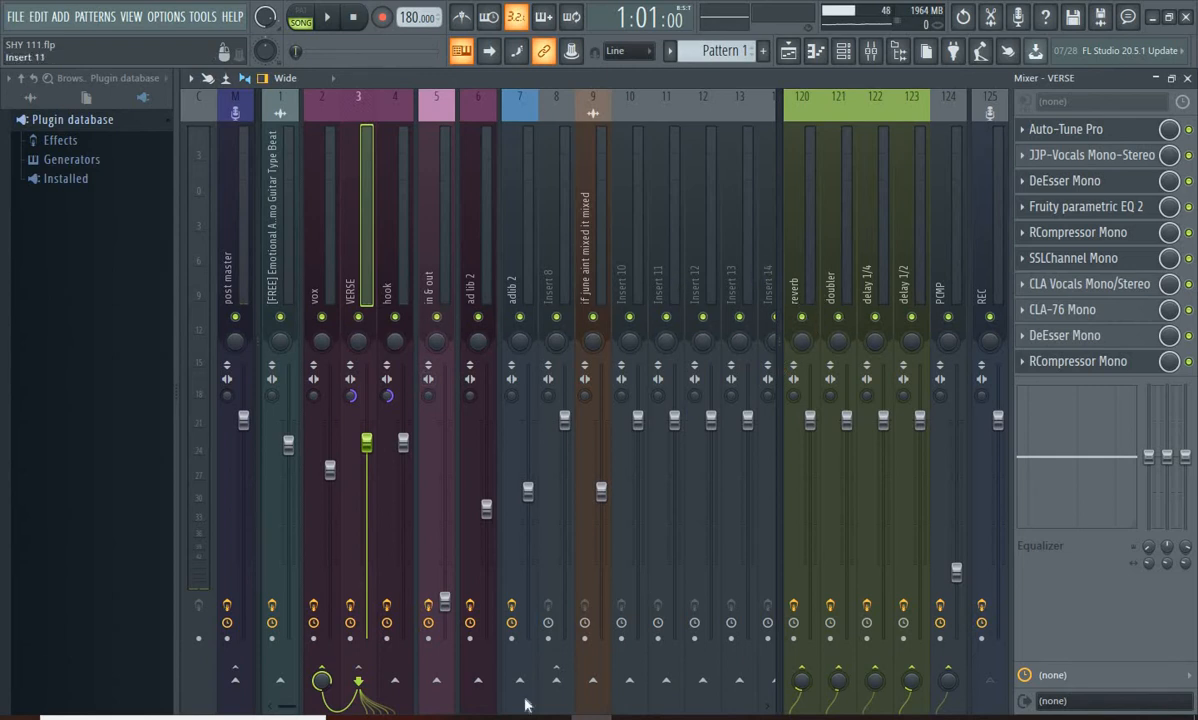
Select mixer inserts 116 to 119 and examine the docking options for them.
drag(293, 712, 750, 708)
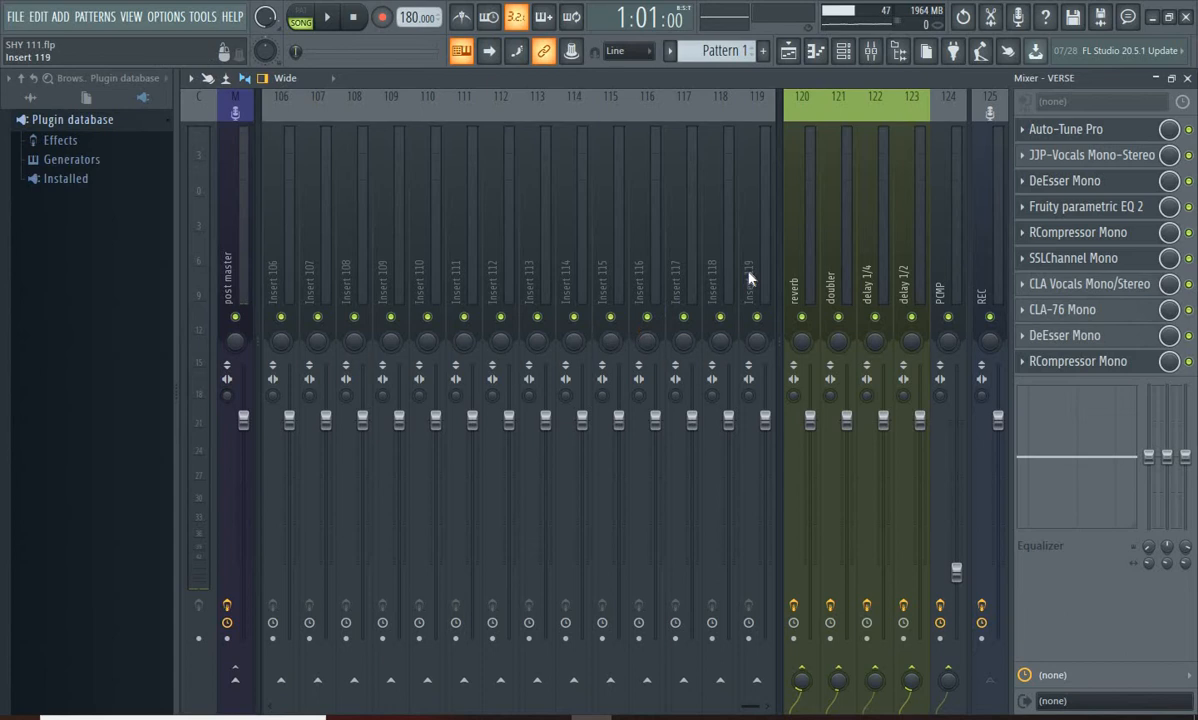
drag(750, 276, 643, 280)
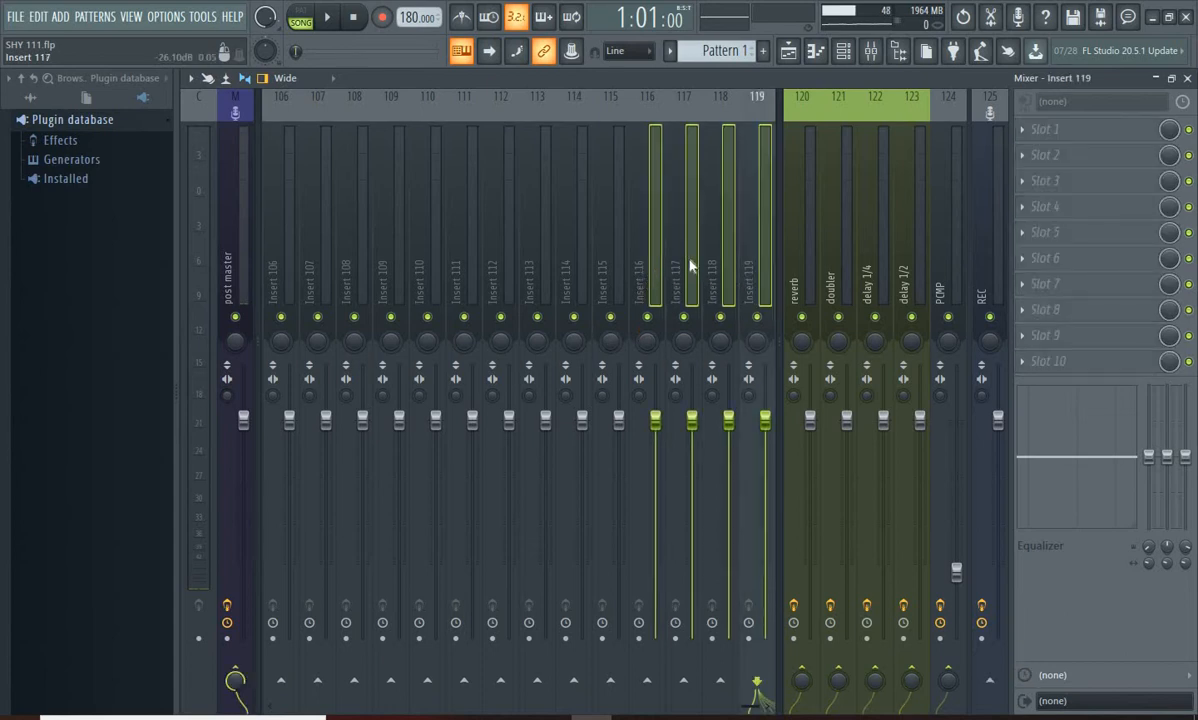
right_click(690, 265)
mouse_move(792, 416)
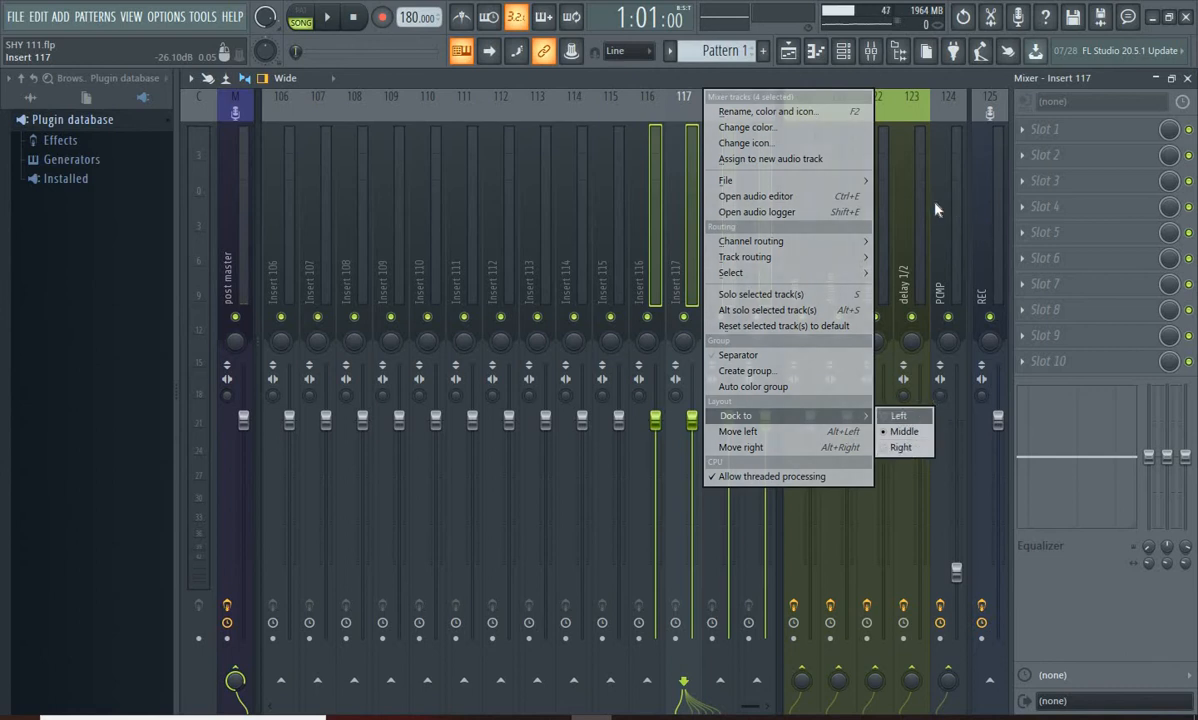
click(639, 85)
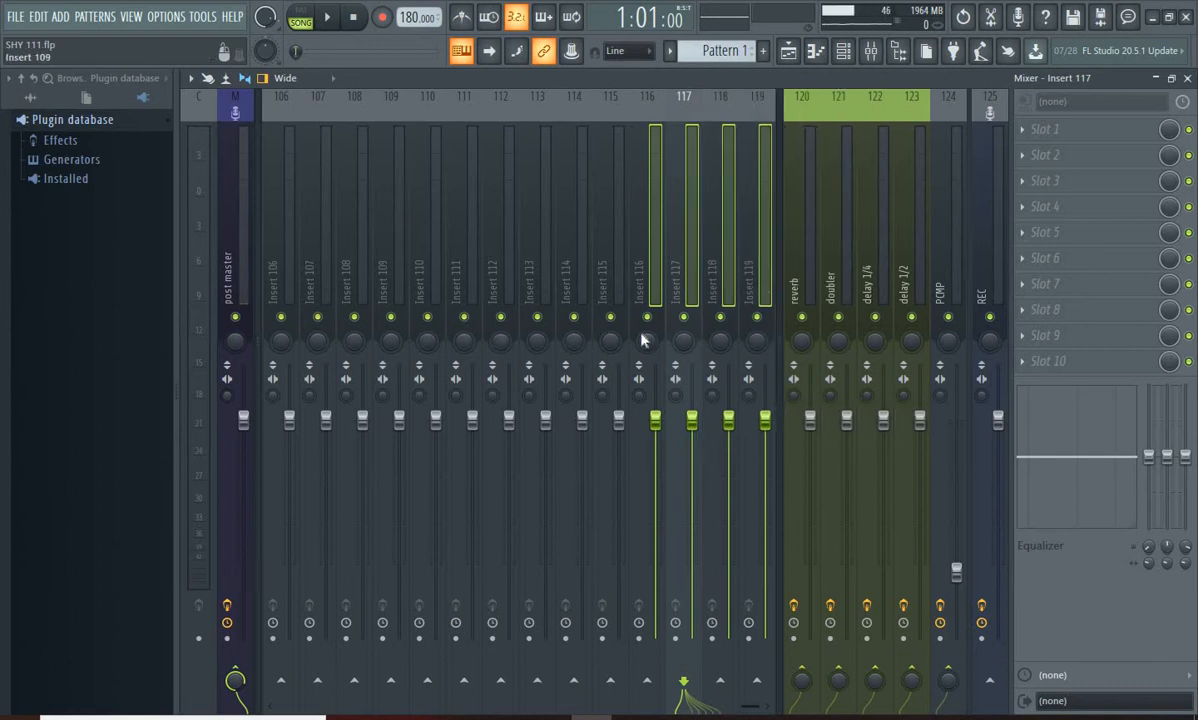
Select all mixer inserts from 119 back to 1 and examine the routing options to the reverb track.
click(758, 268)
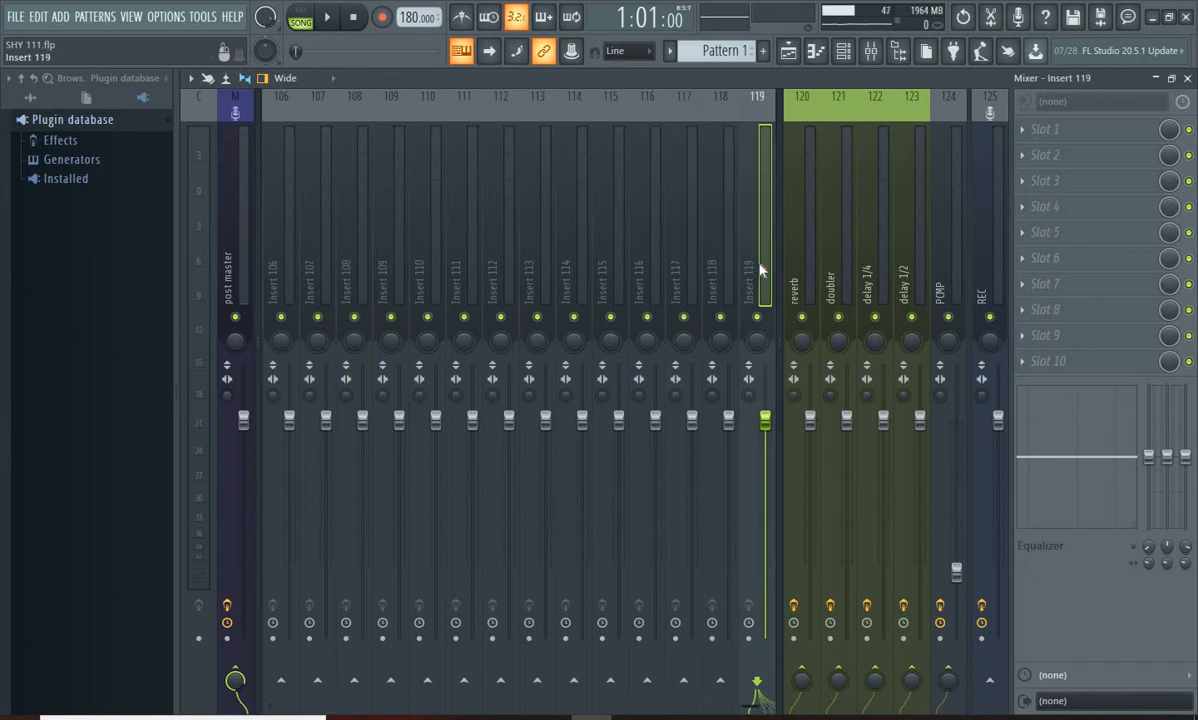
drag(760, 270, 106, 289)
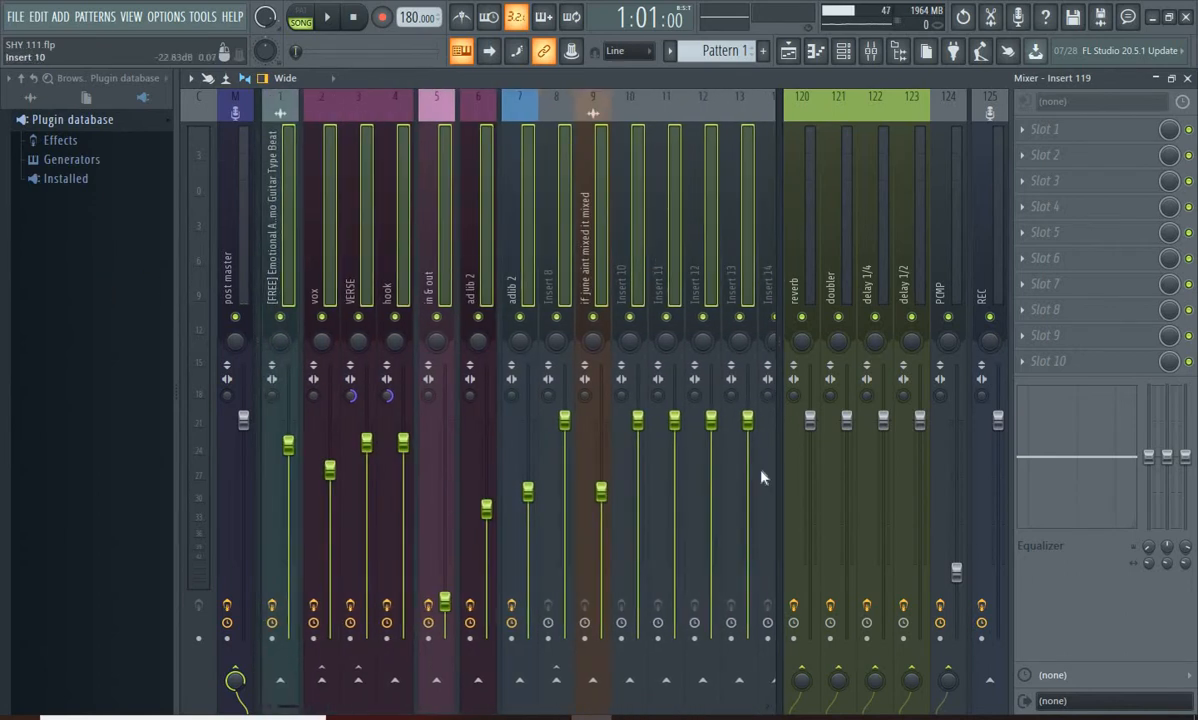
right_click(803, 676)
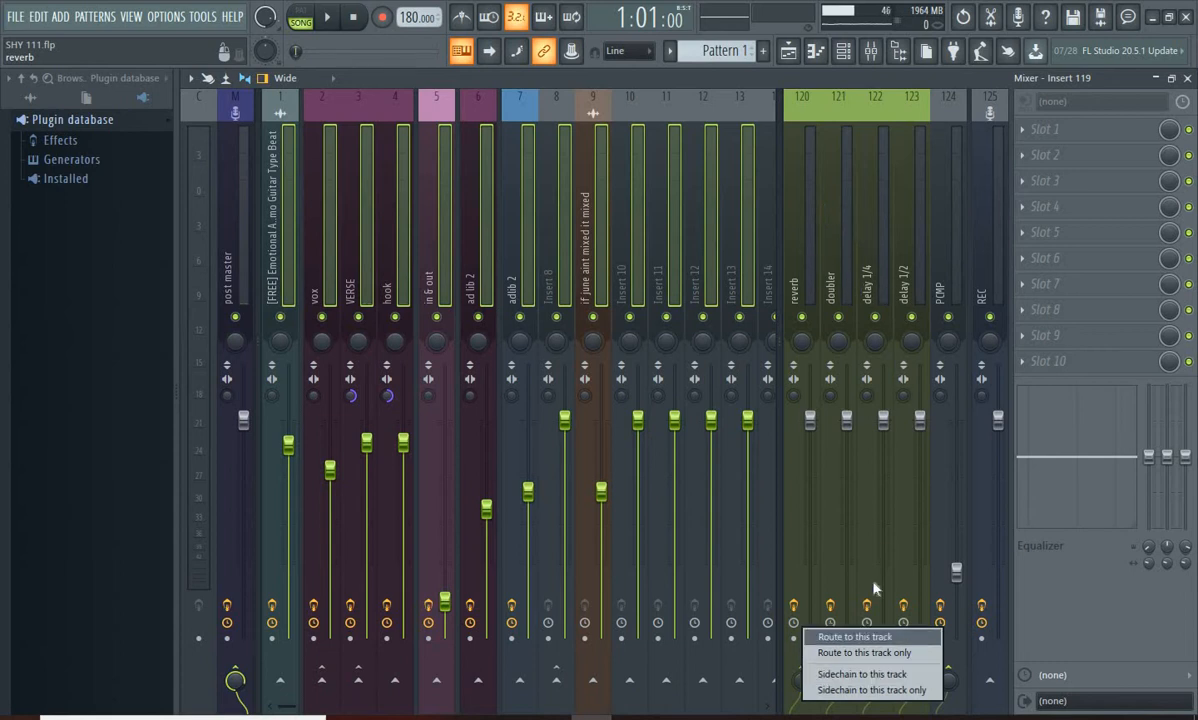
click(764, 130)
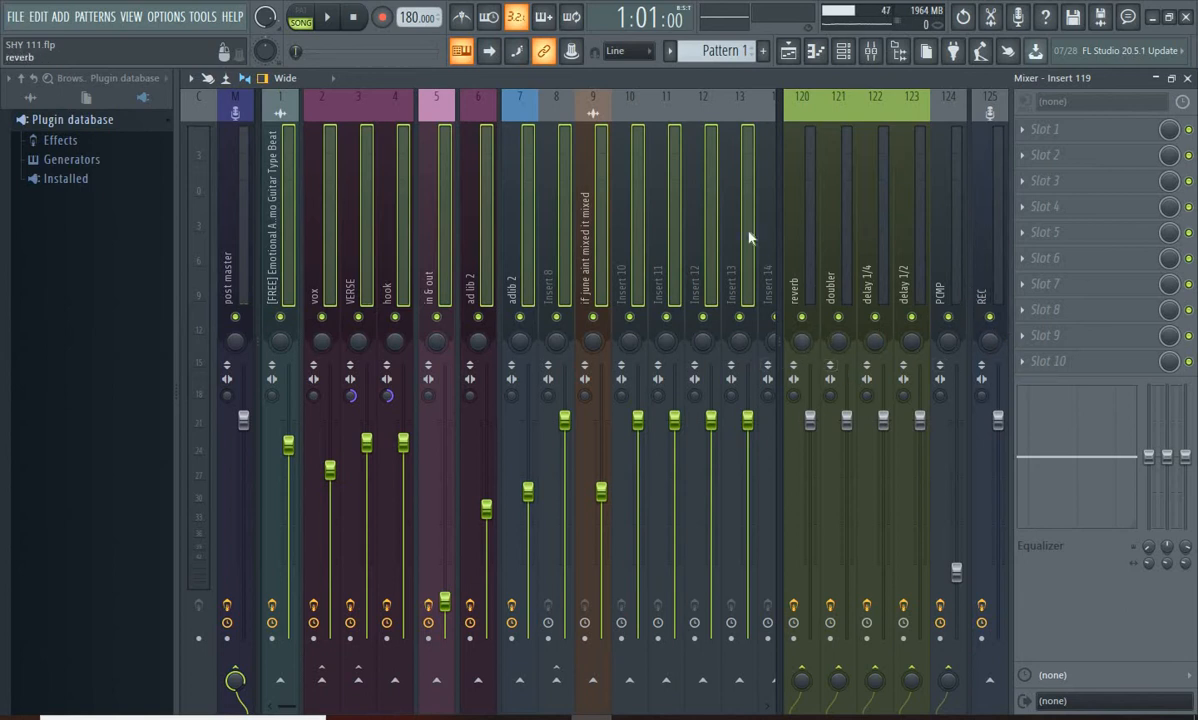
Reduce the mixer selection to Insert 119, and select the REC track to view its effects and routing.
drag(287, 706, 820, 698)
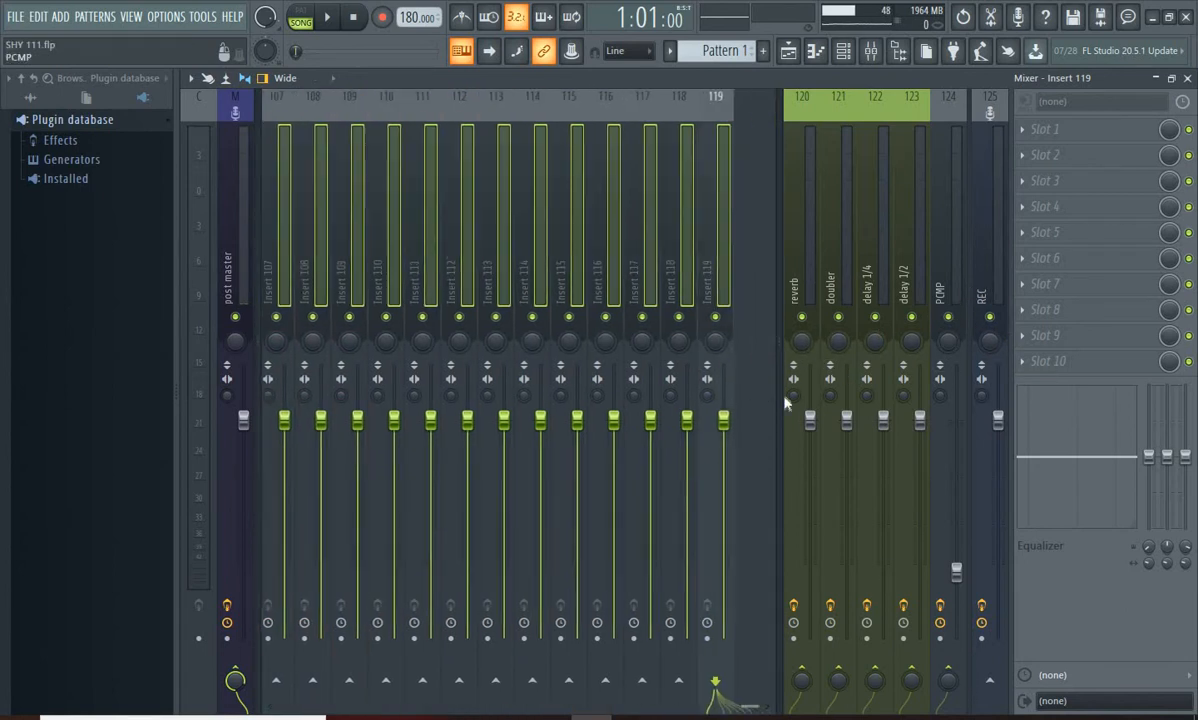
click(737, 241)
click(760, 262)
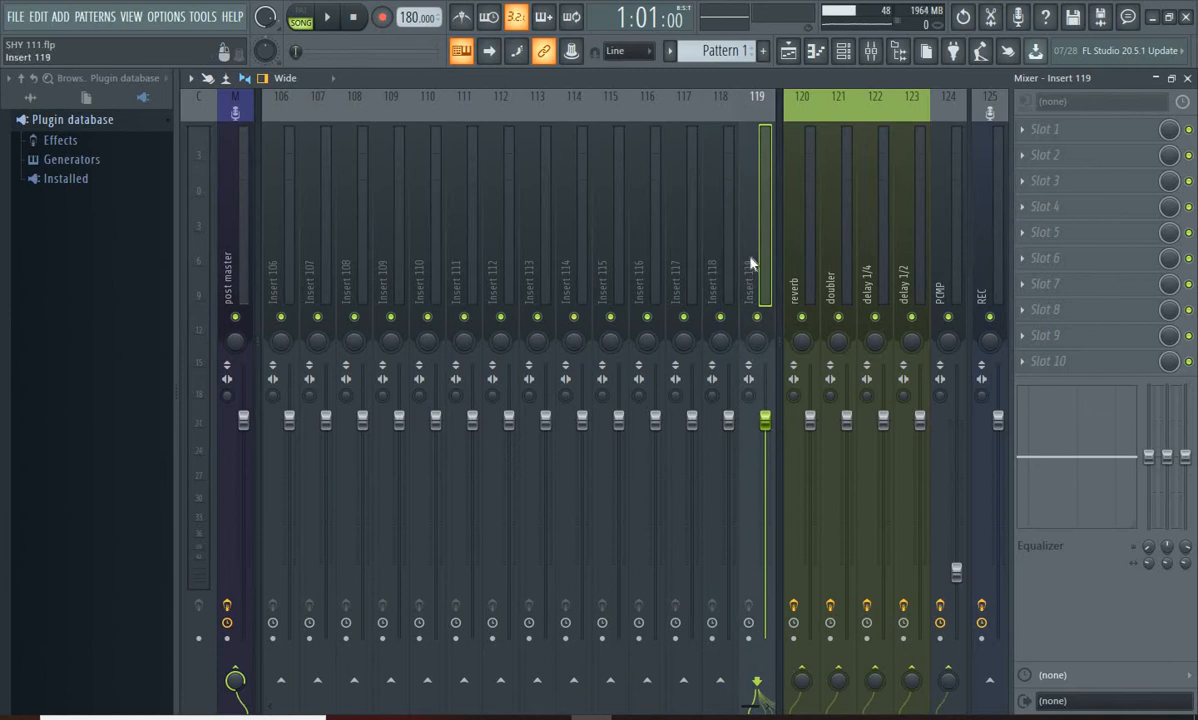
click(998, 282)
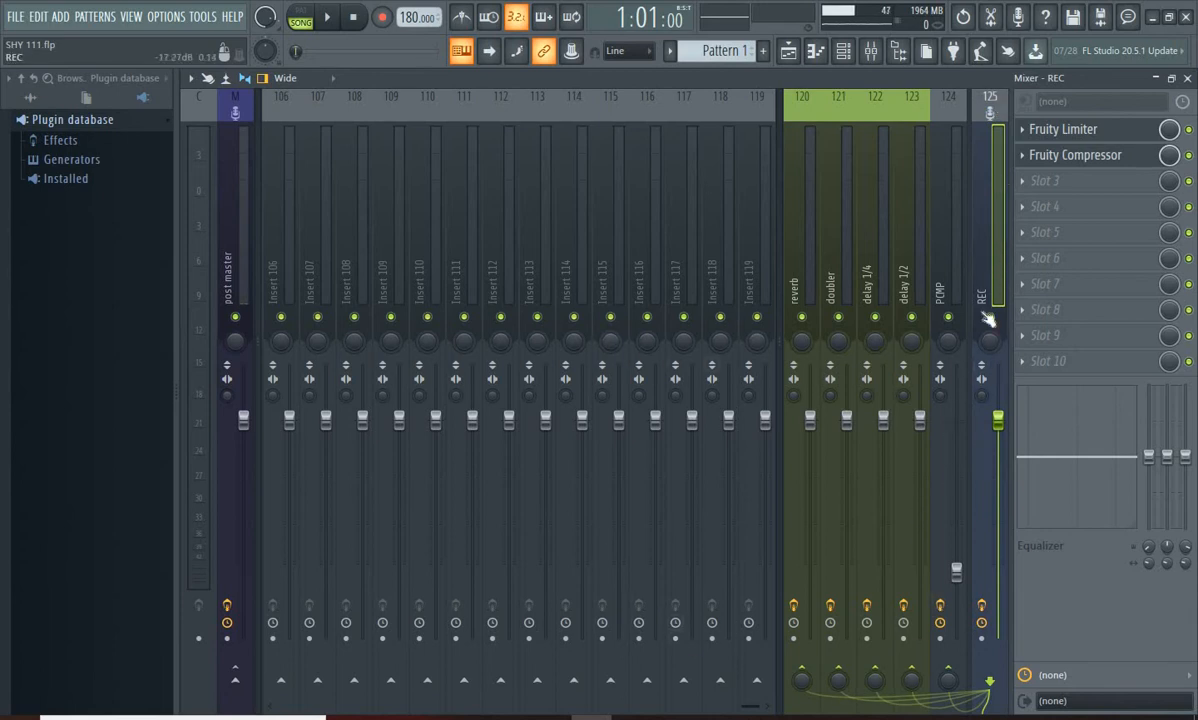
Examine the effects and routing of the VERSE and in & out mixer tracks.
drag(757, 708, 280, 664)
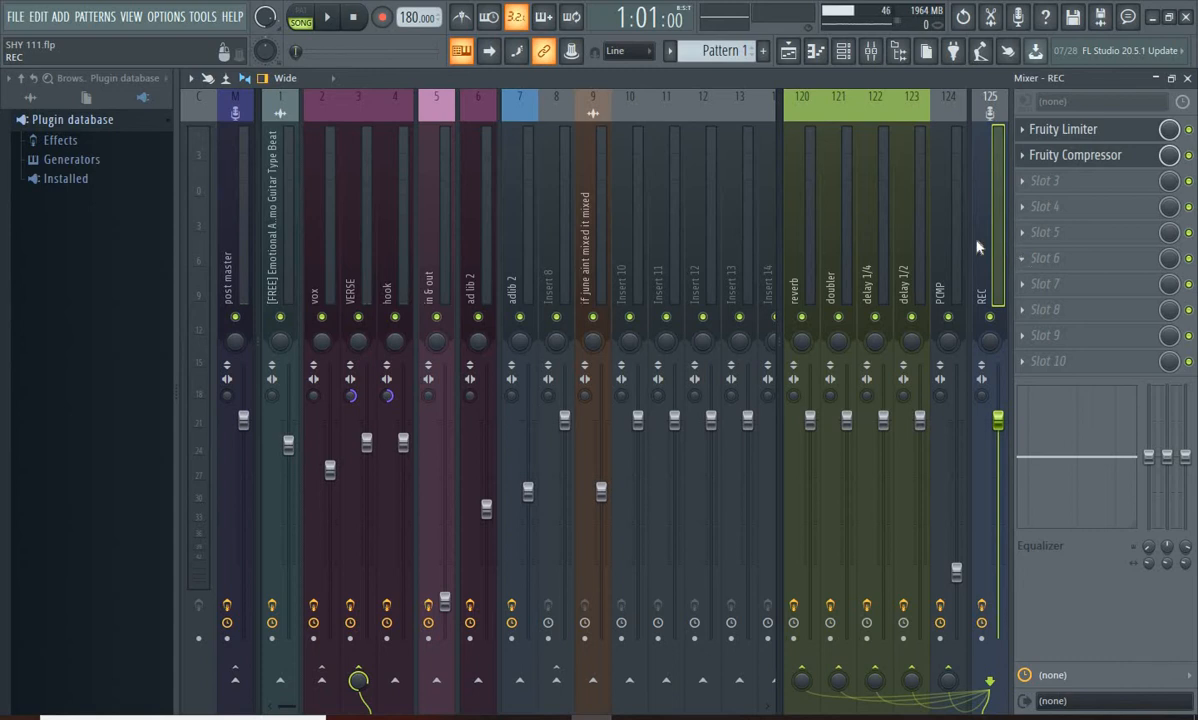
click(360, 265)
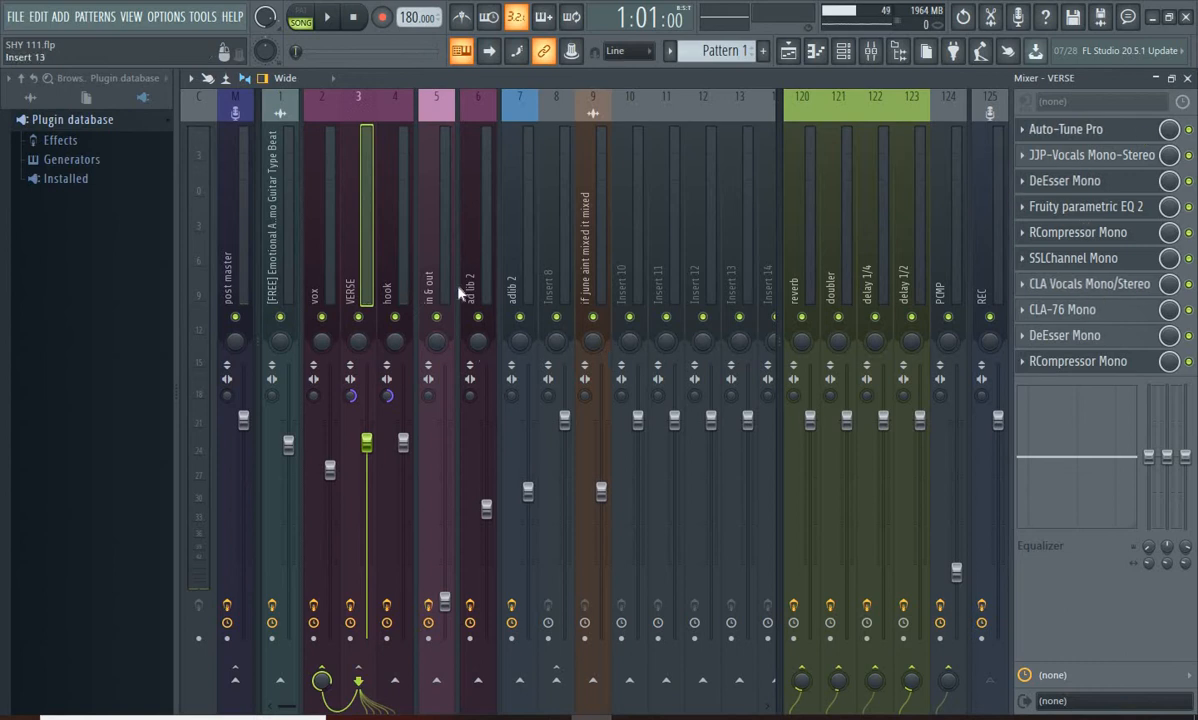
click(445, 262)
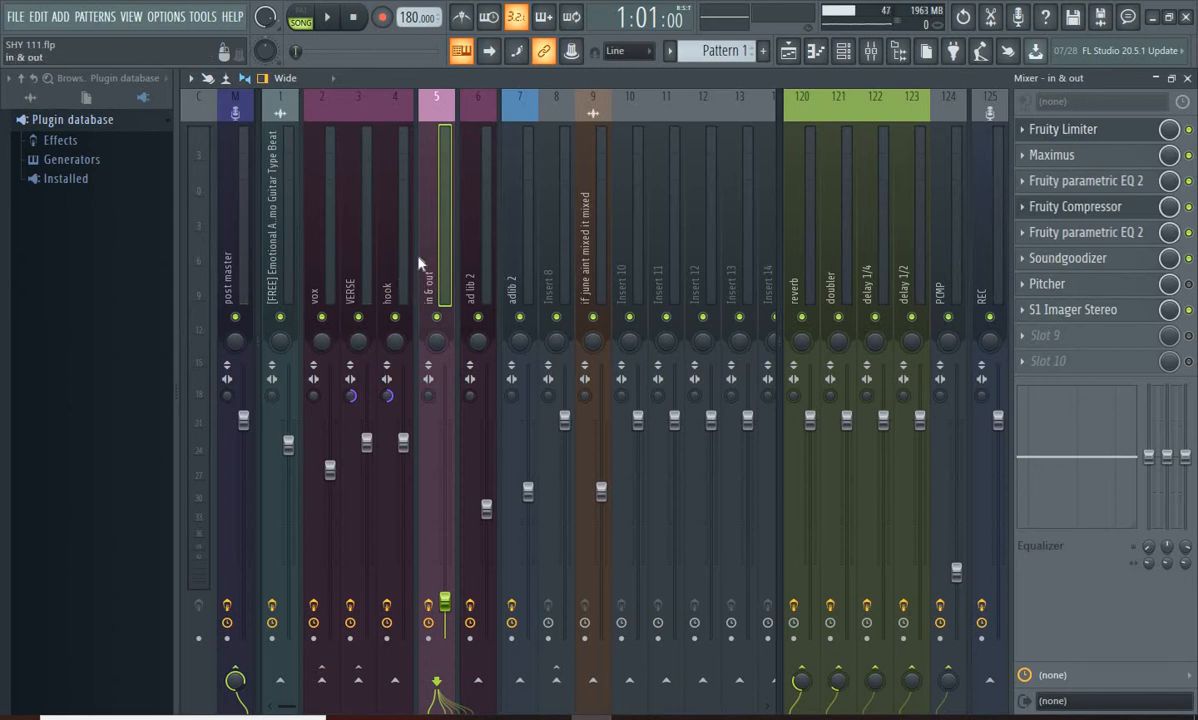
Examine the Fruity Limiter and Fruity Compressor settings on the REC mixer track.
click(983, 260)
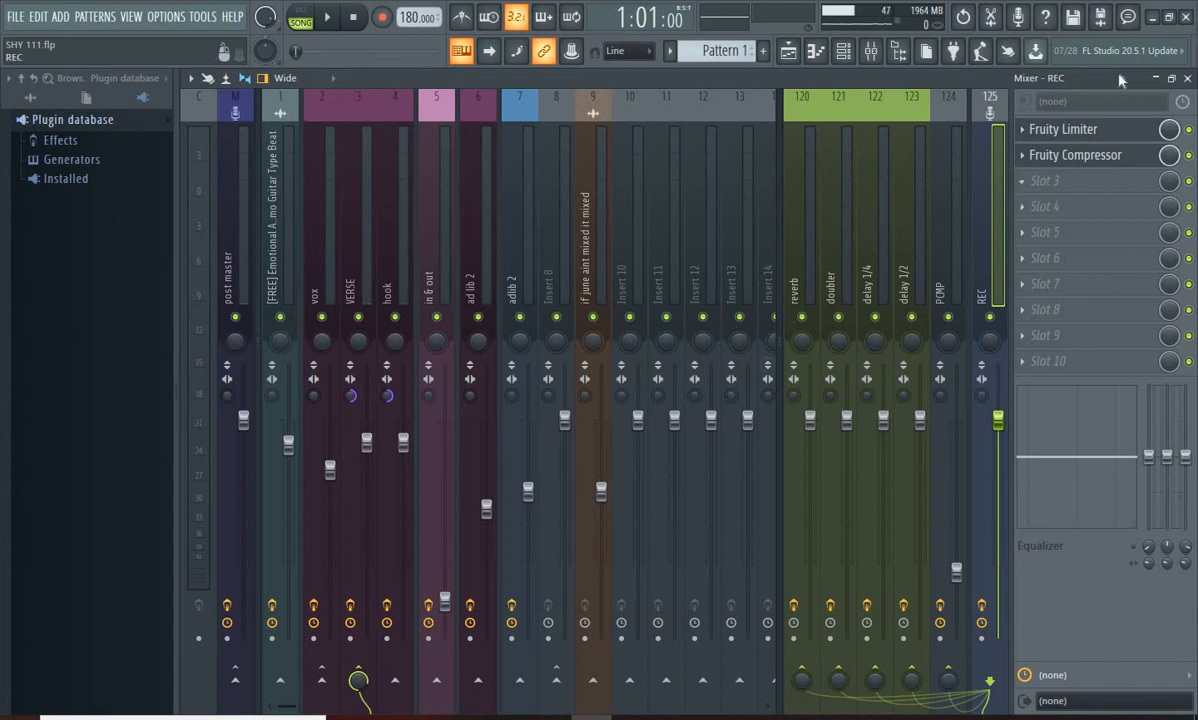
click(1063, 129)
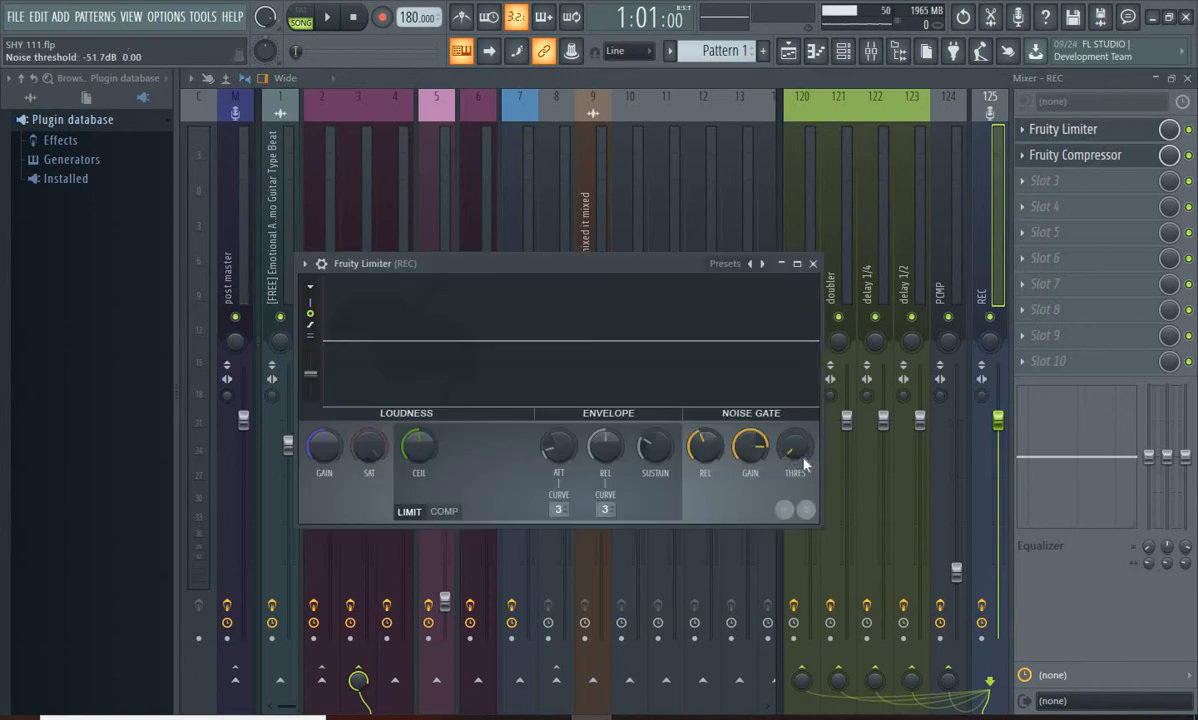
click(1080, 155)
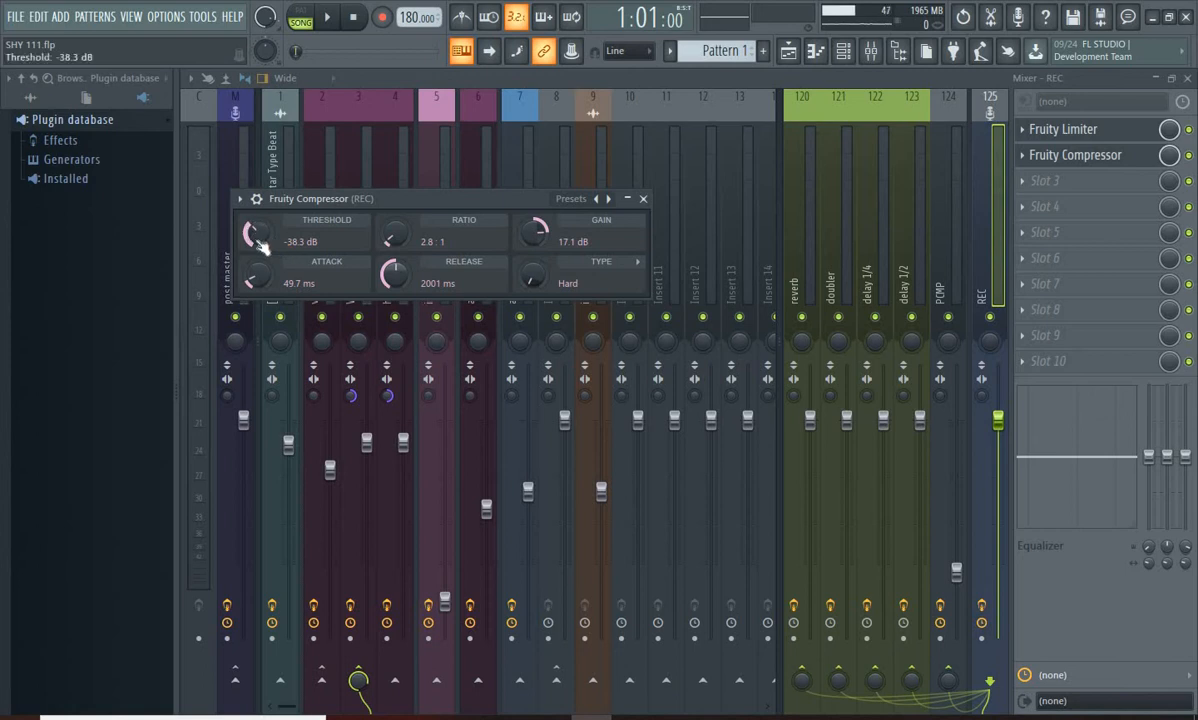
click(643, 200)
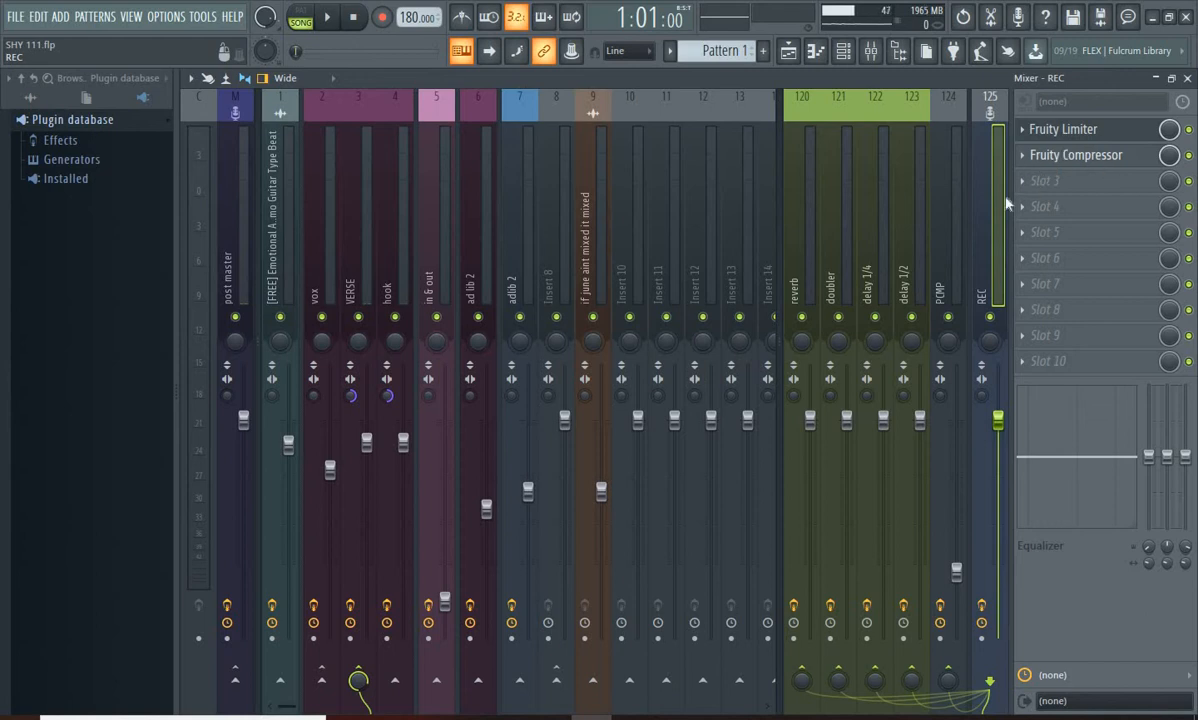
Add Fruity Parametric EQ 2 to slot 3 of the REC track, with band 1 as a high pass and a slight band 7 boost.
click(1031, 188)
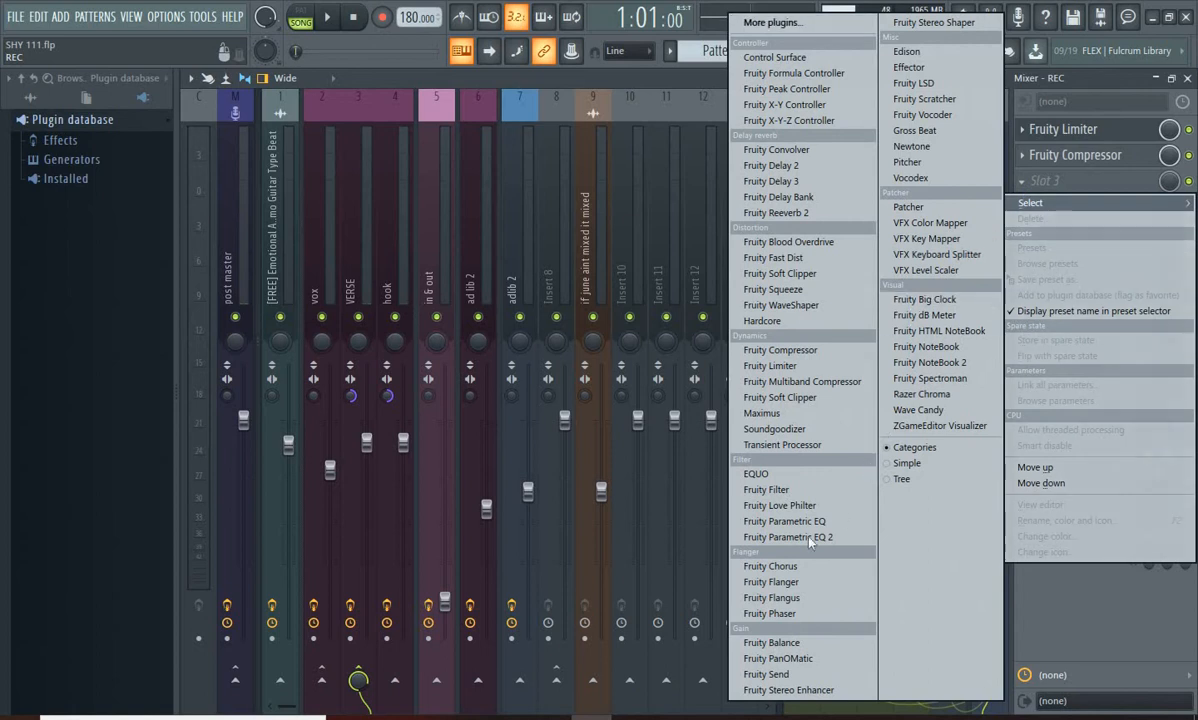
click(800, 454)
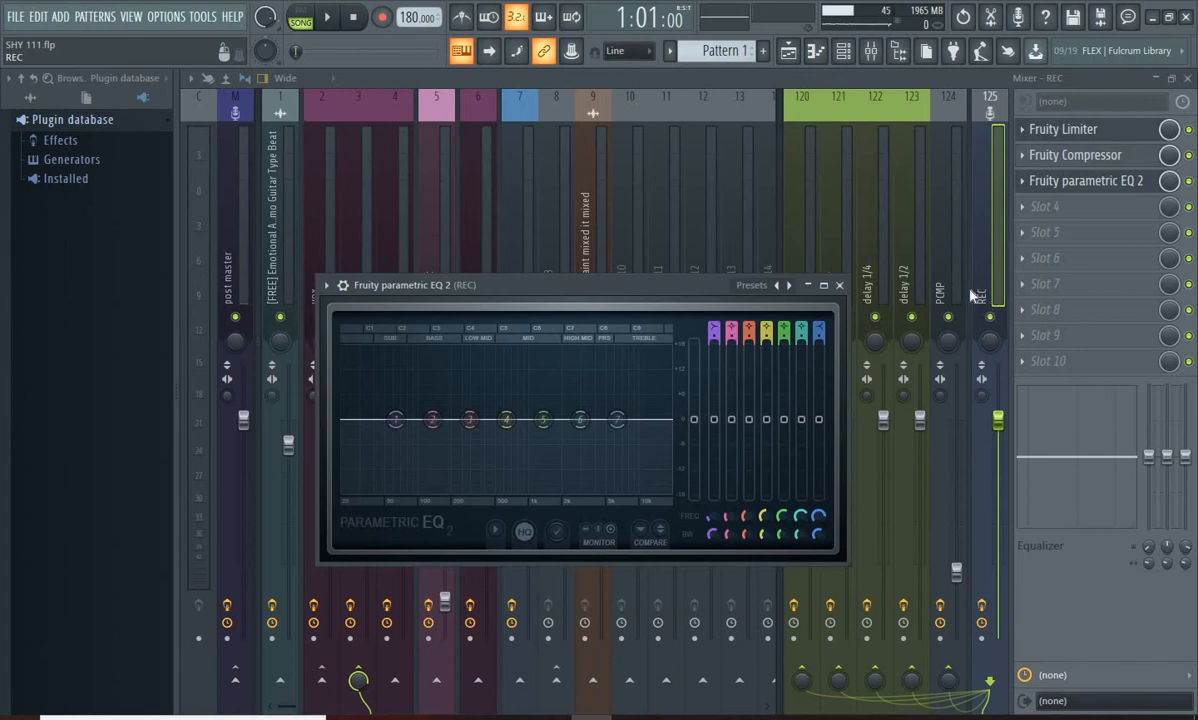
drag(396, 420, 380, 472)
right_click(380, 472)
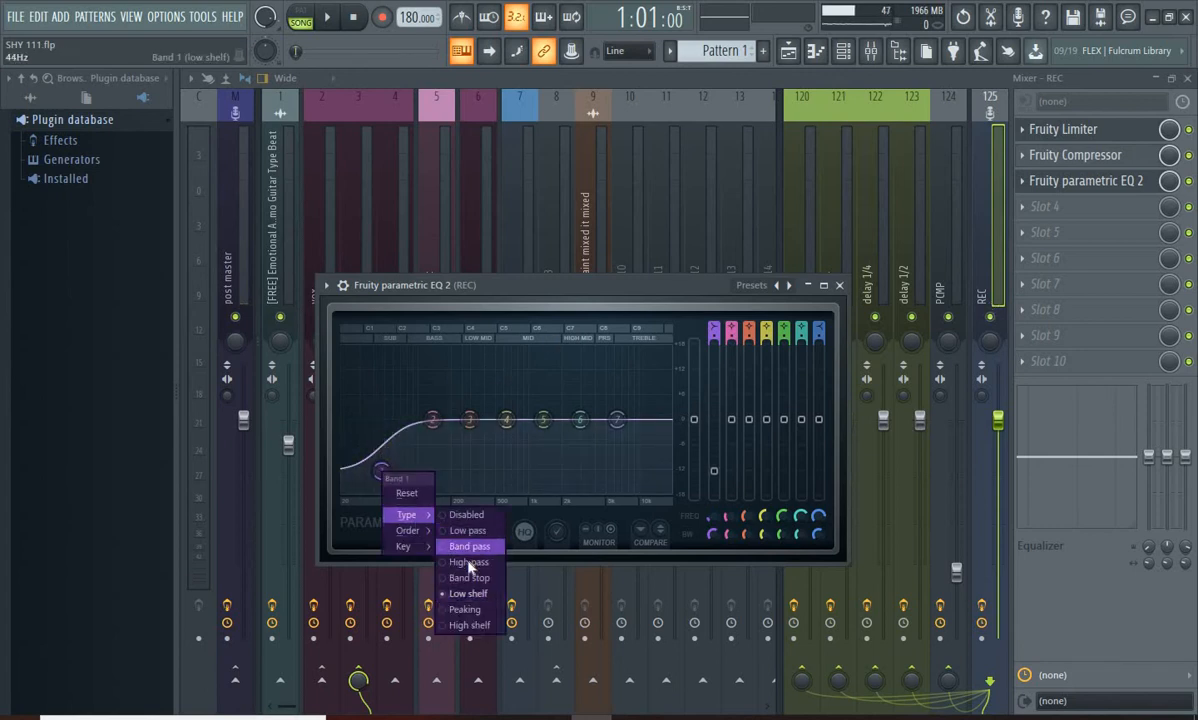
click(445, 531)
drag(381, 420, 404, 420)
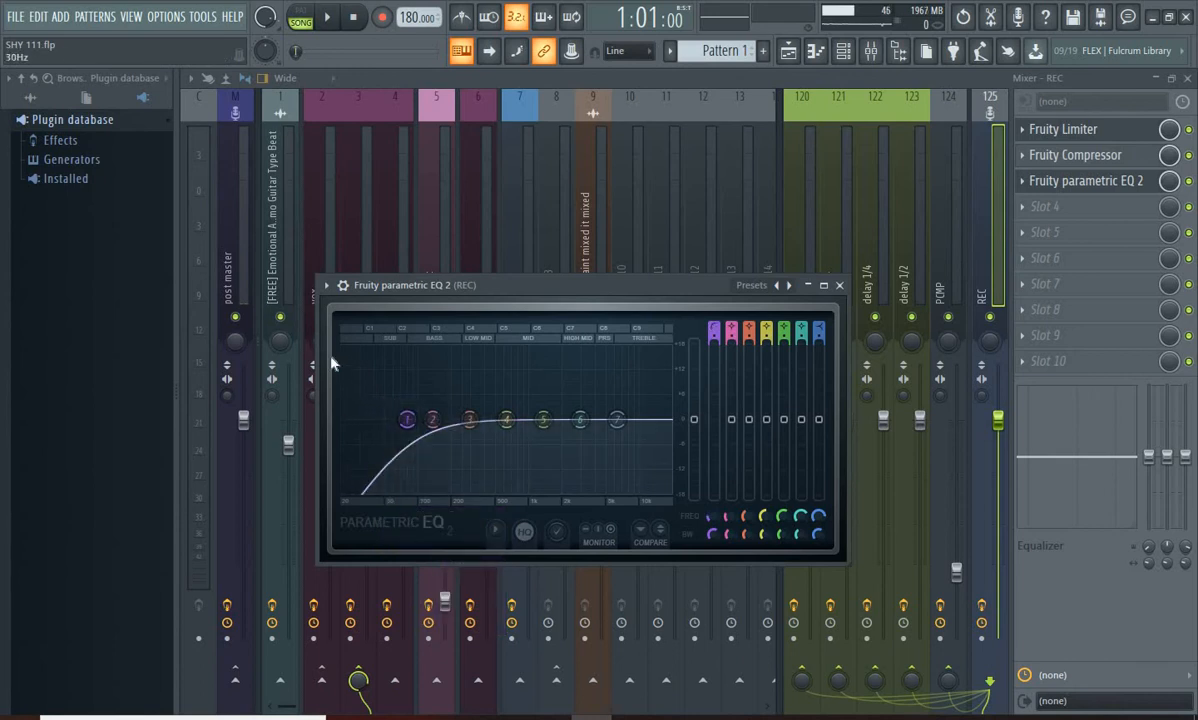
drag(617, 420, 616, 413)
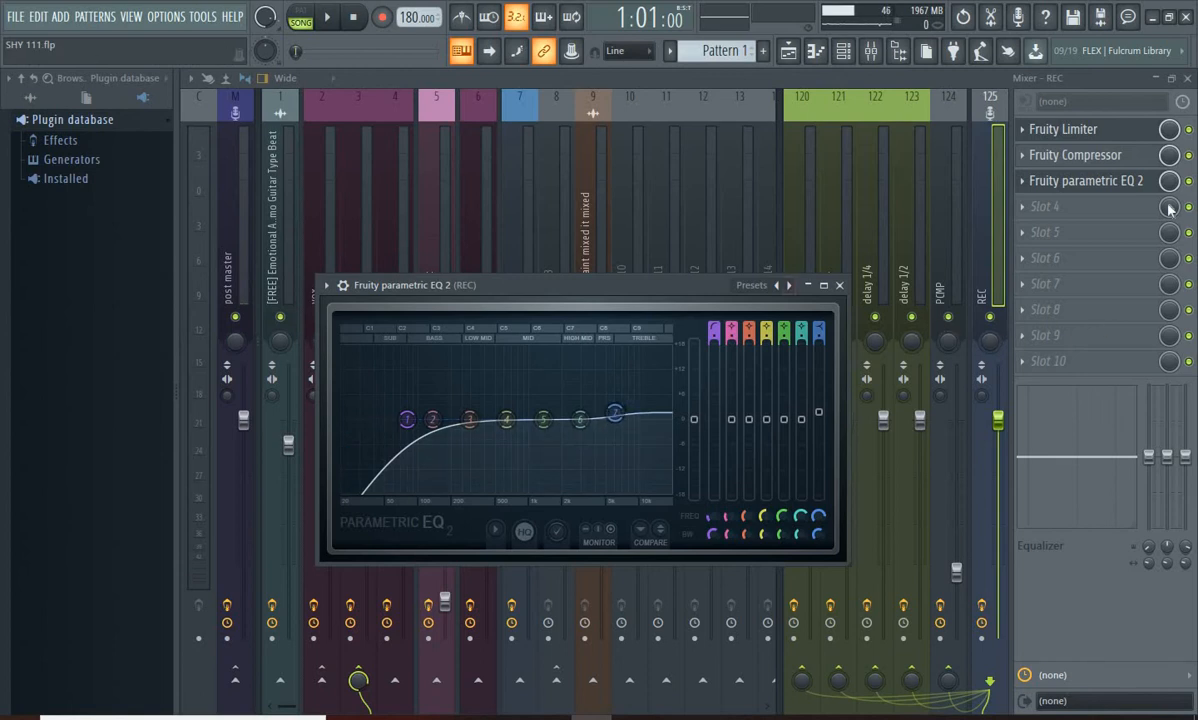
Delete Fruity Parametric EQ 2 from slot 3 of the REC track.
click(1022, 181)
mouse_move(1035, 203)
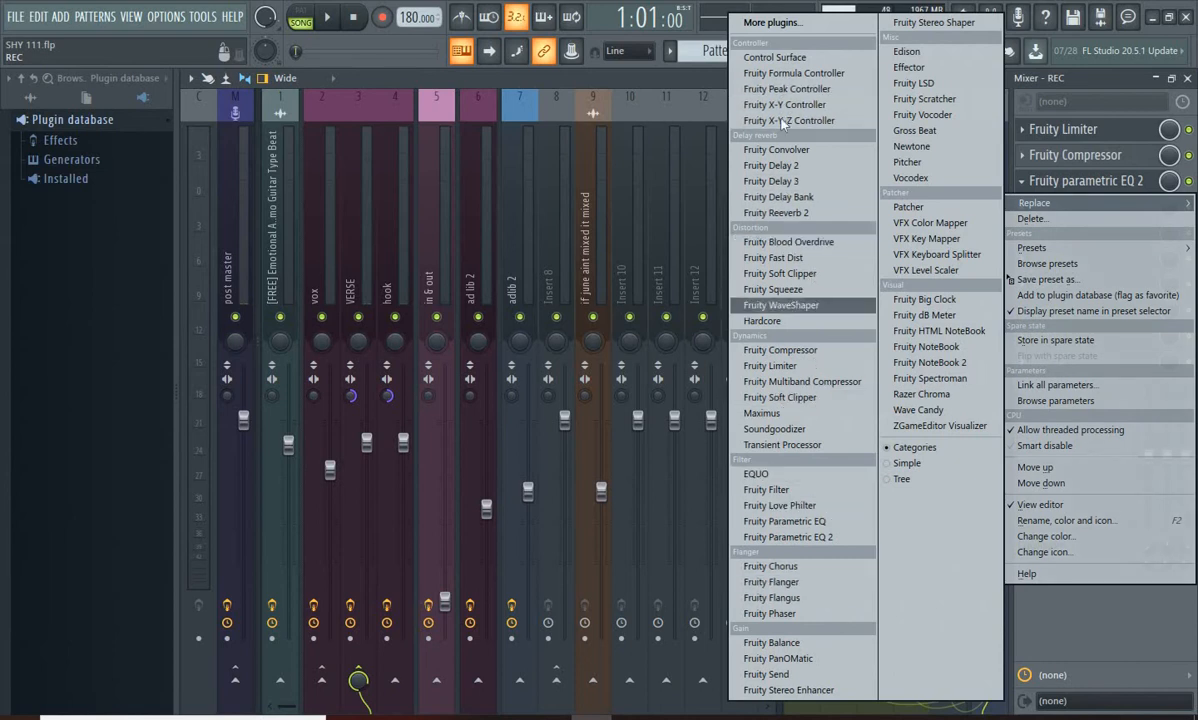
click(1000, 217)
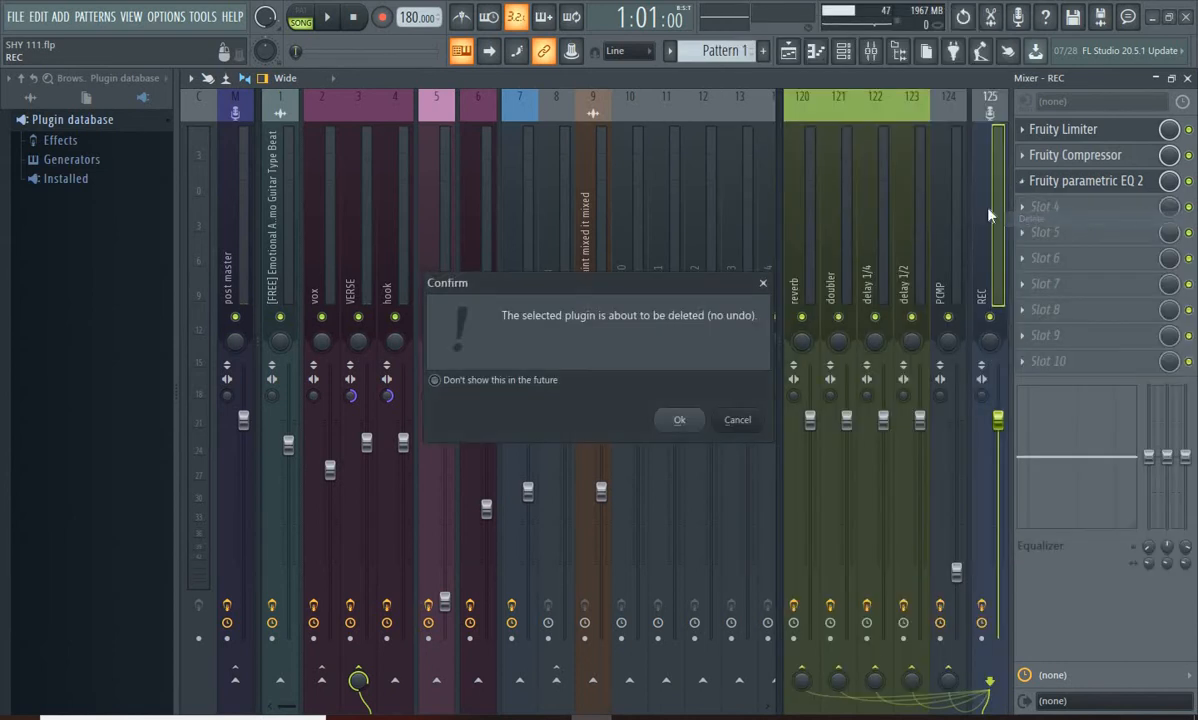
click(680, 419)
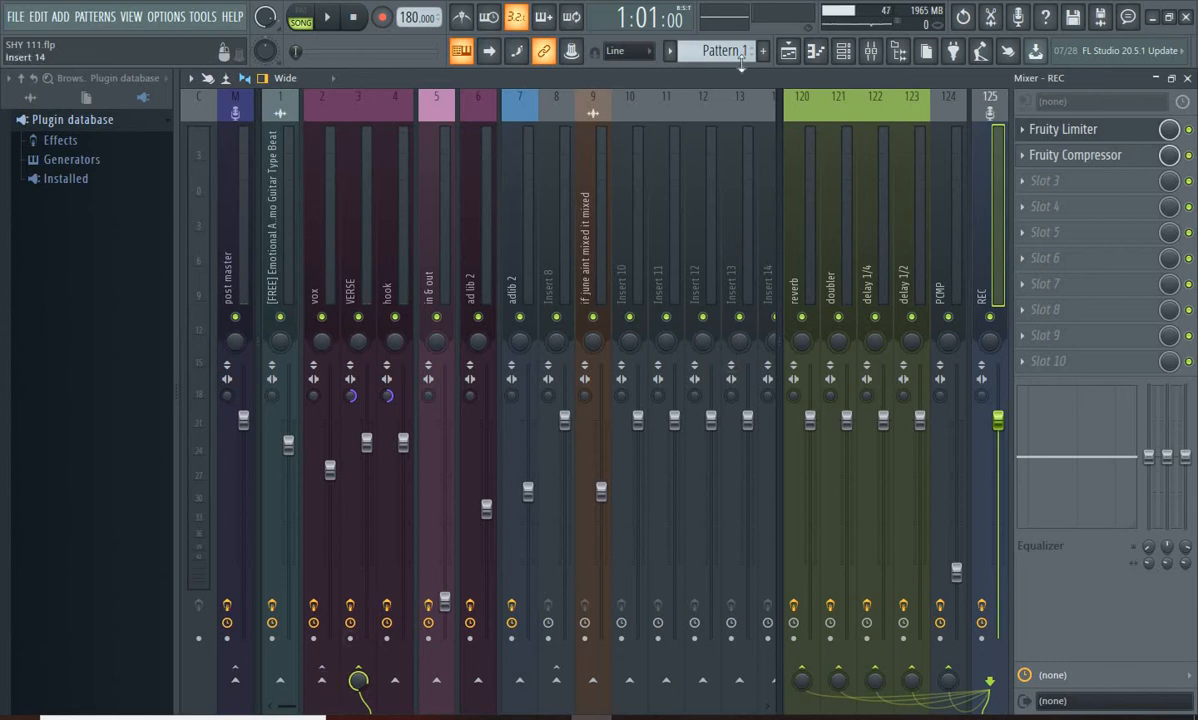
Play the song from the start in the playlist to listen to the arranged vocals, and stop playback.
key(F5)
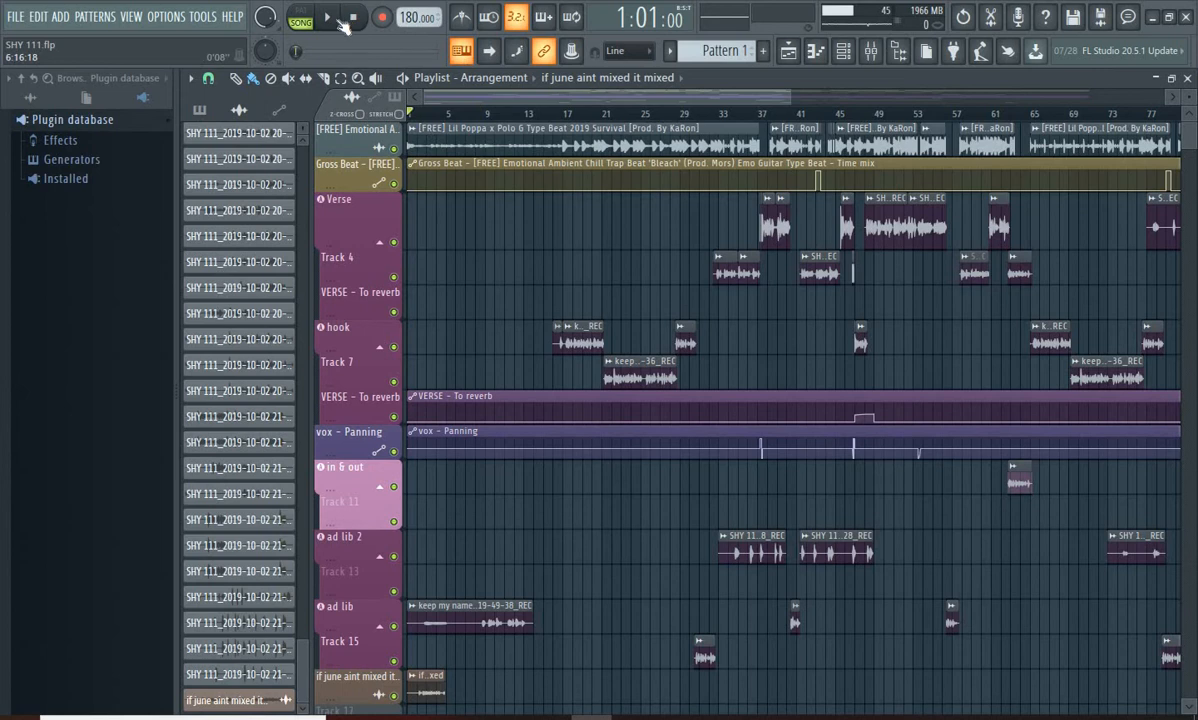
click(328, 18)
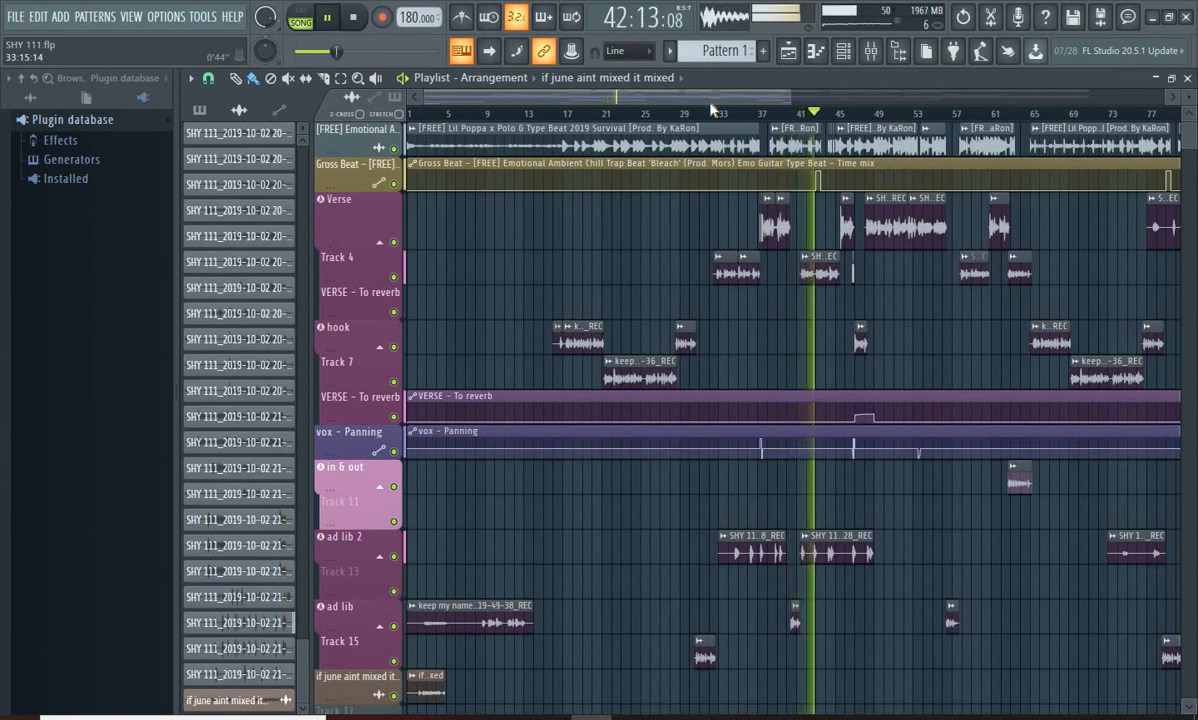
click(354, 19)
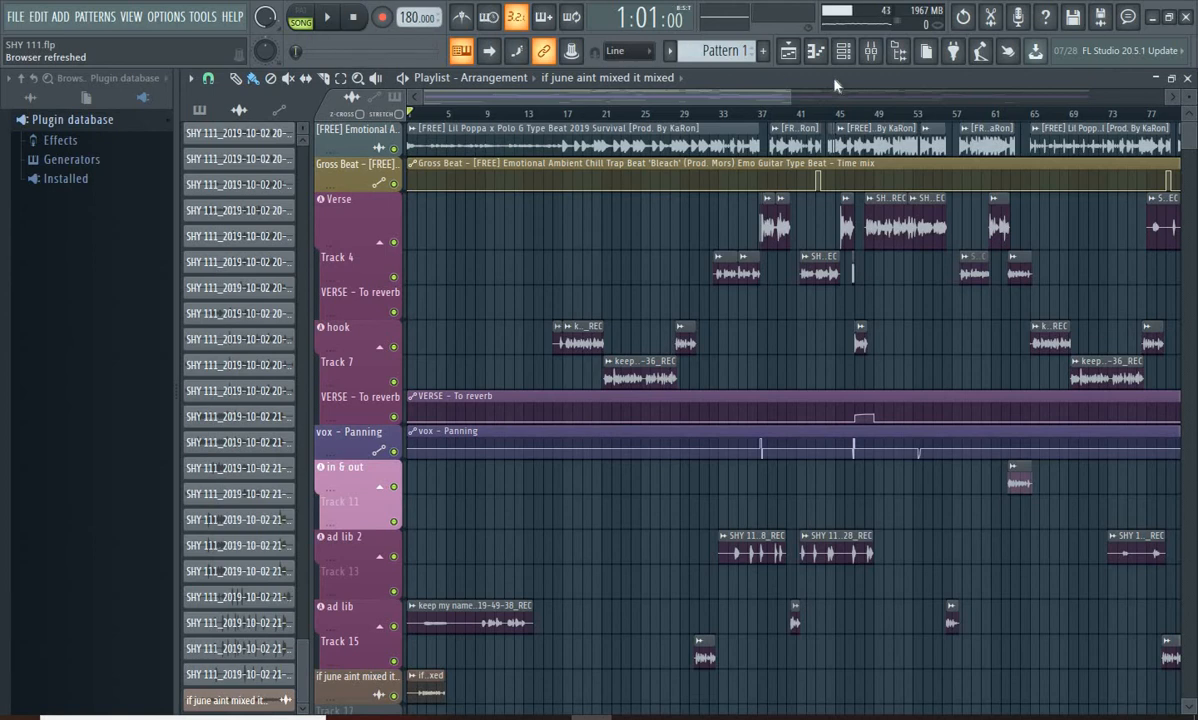
Play the song from bar 32 with the VERSE mixer track selected and watch the mixer levels.
click(872, 54)
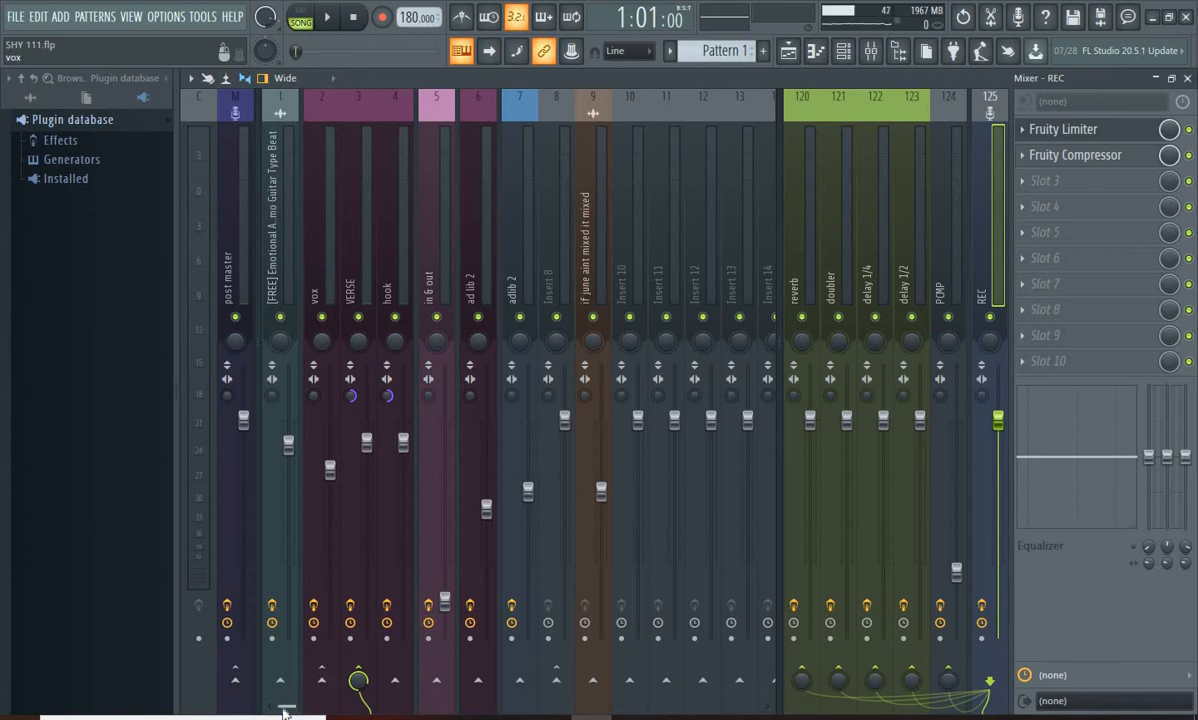
click(350, 254)
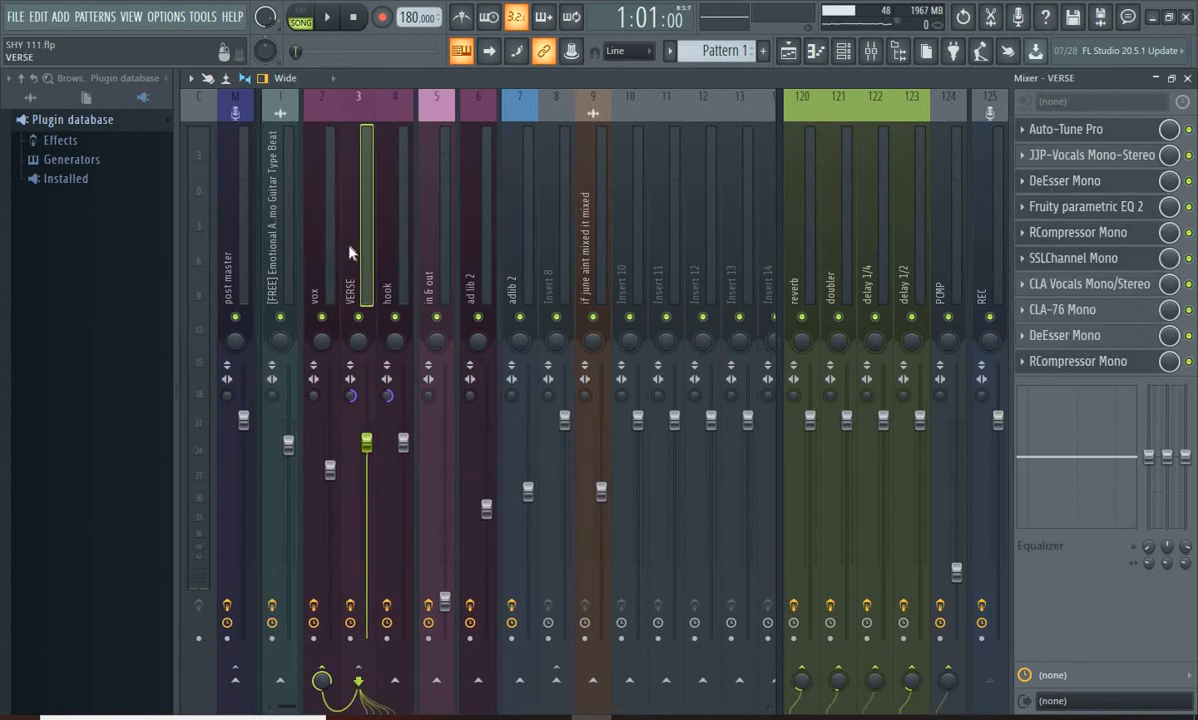
click(789, 56)
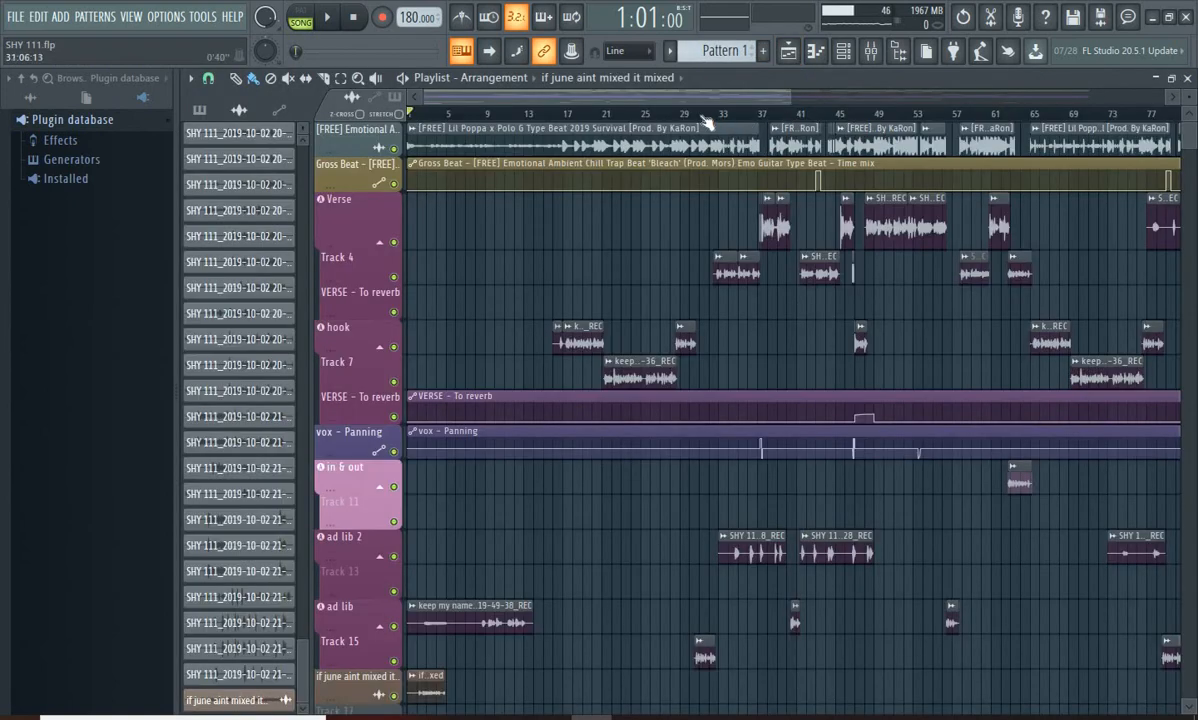
click(714, 117)
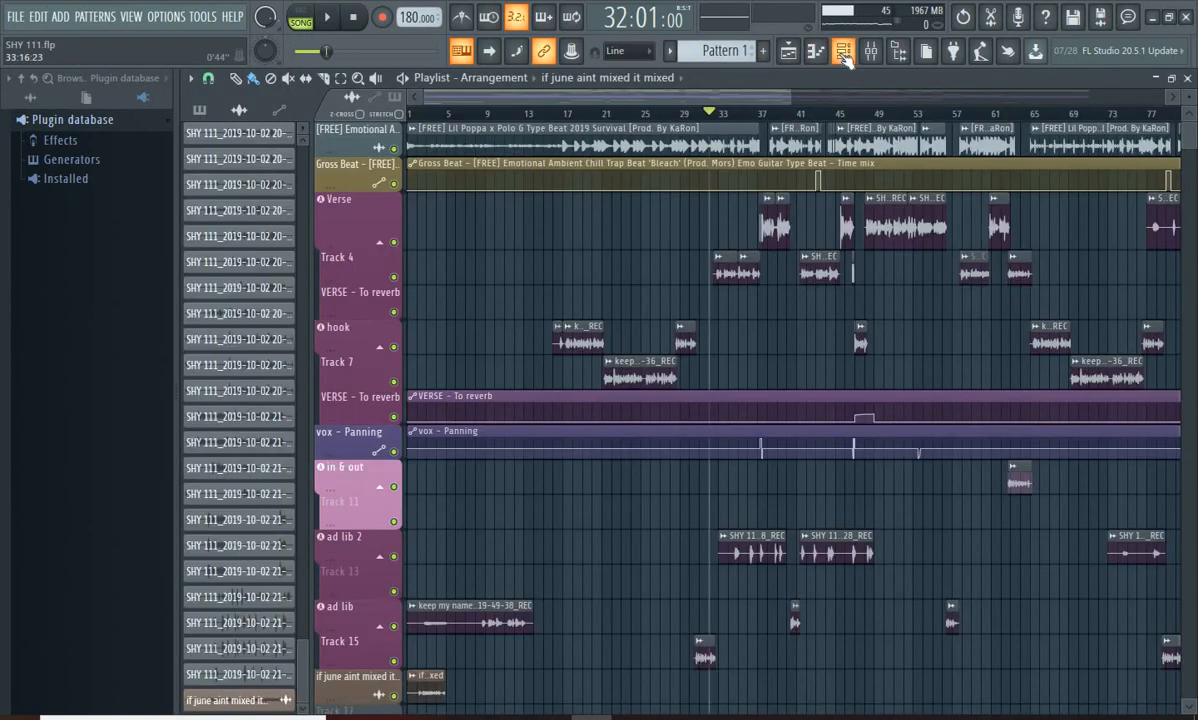
click(843, 55)
click(843, 55)
click(789, 52)
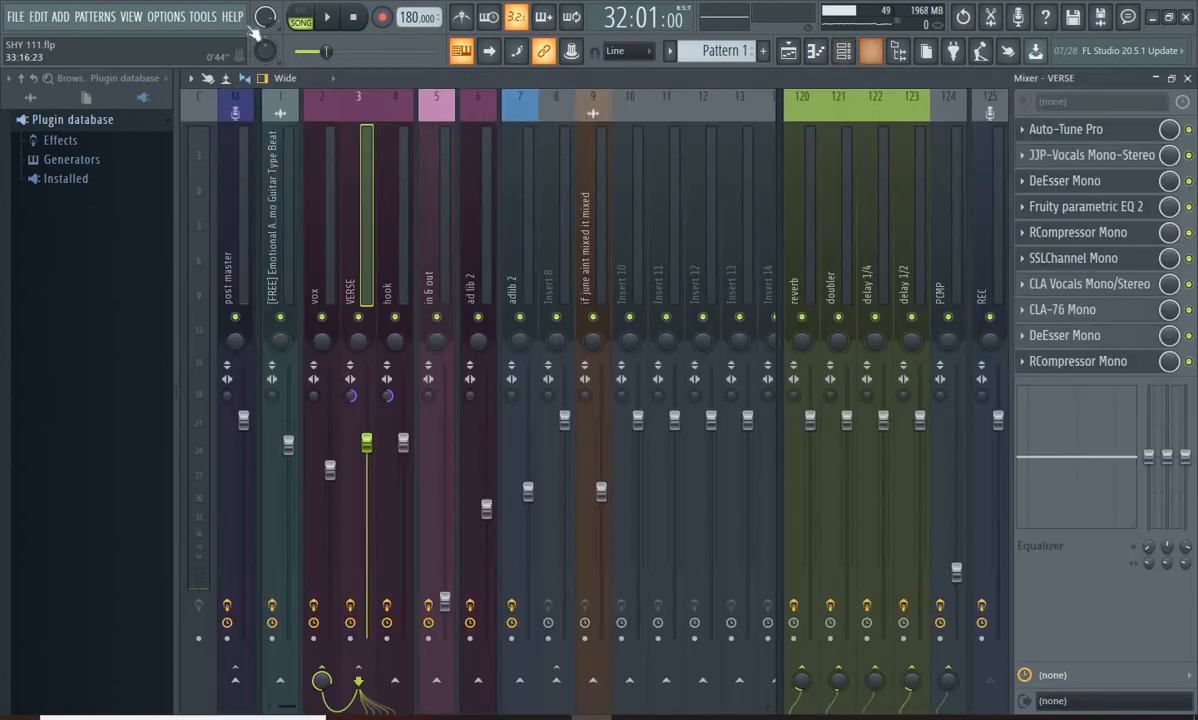
click(330, 18)
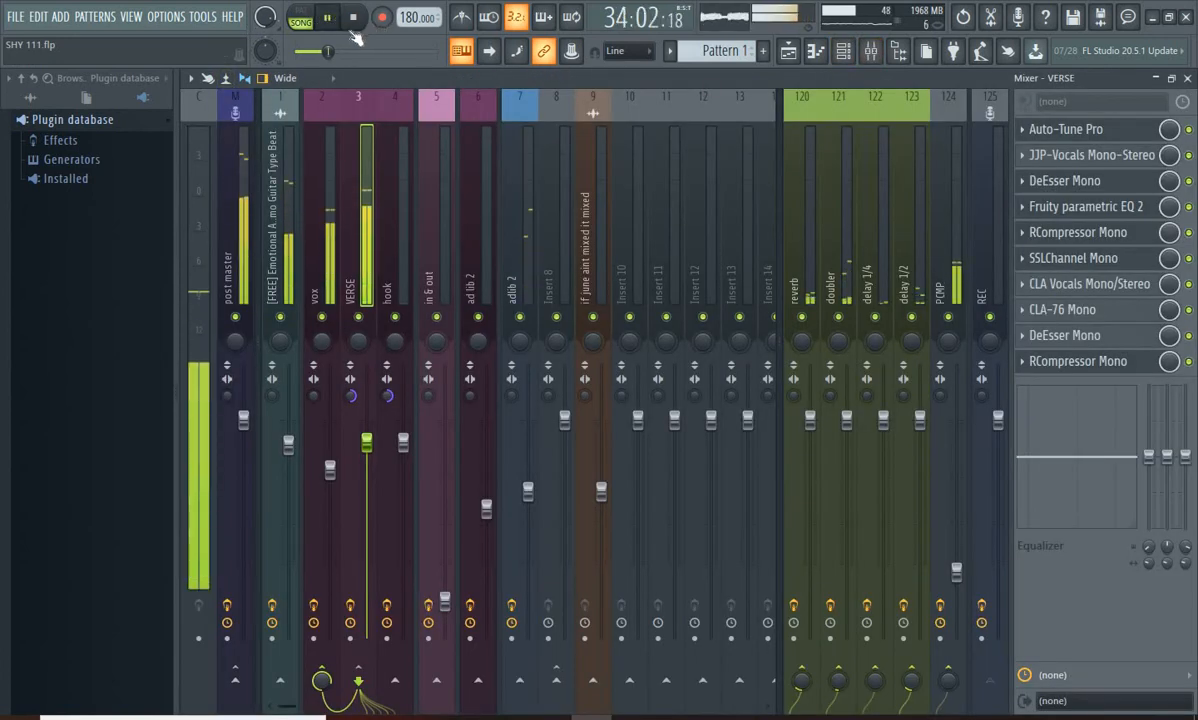
click(354, 19)
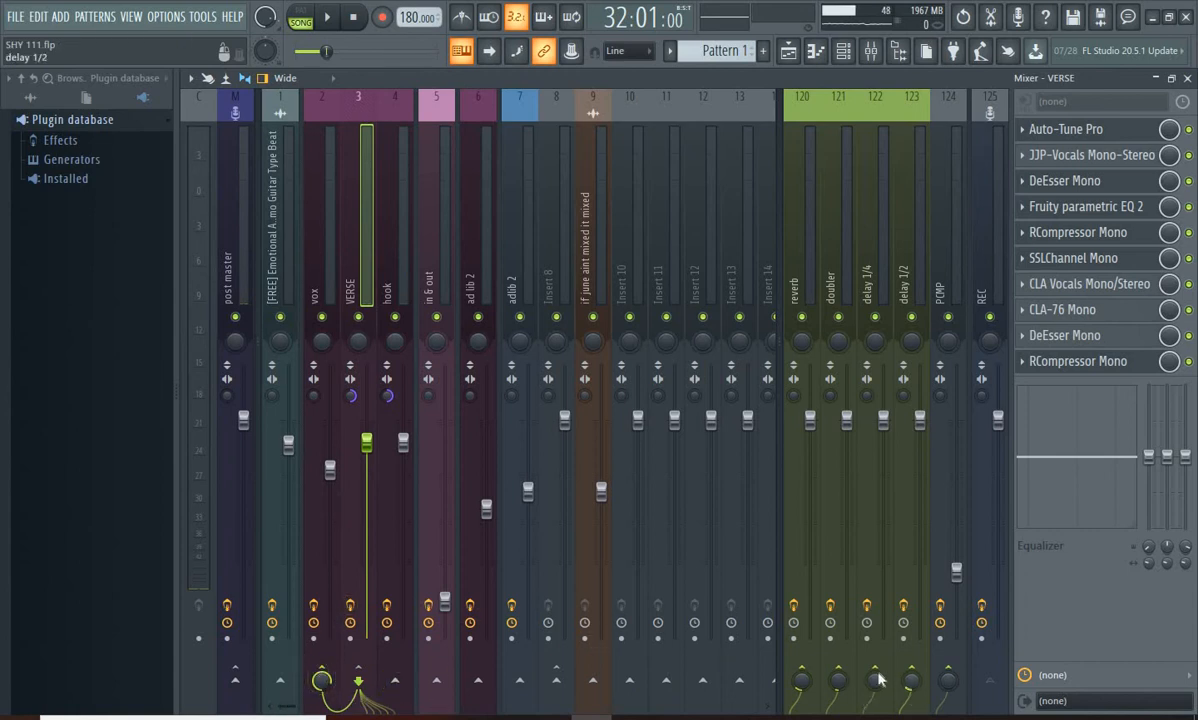
Compare the effects and routing of the hook, VERSE, in & out, adlib 2 and vox mixer tracks.
click(392, 292)
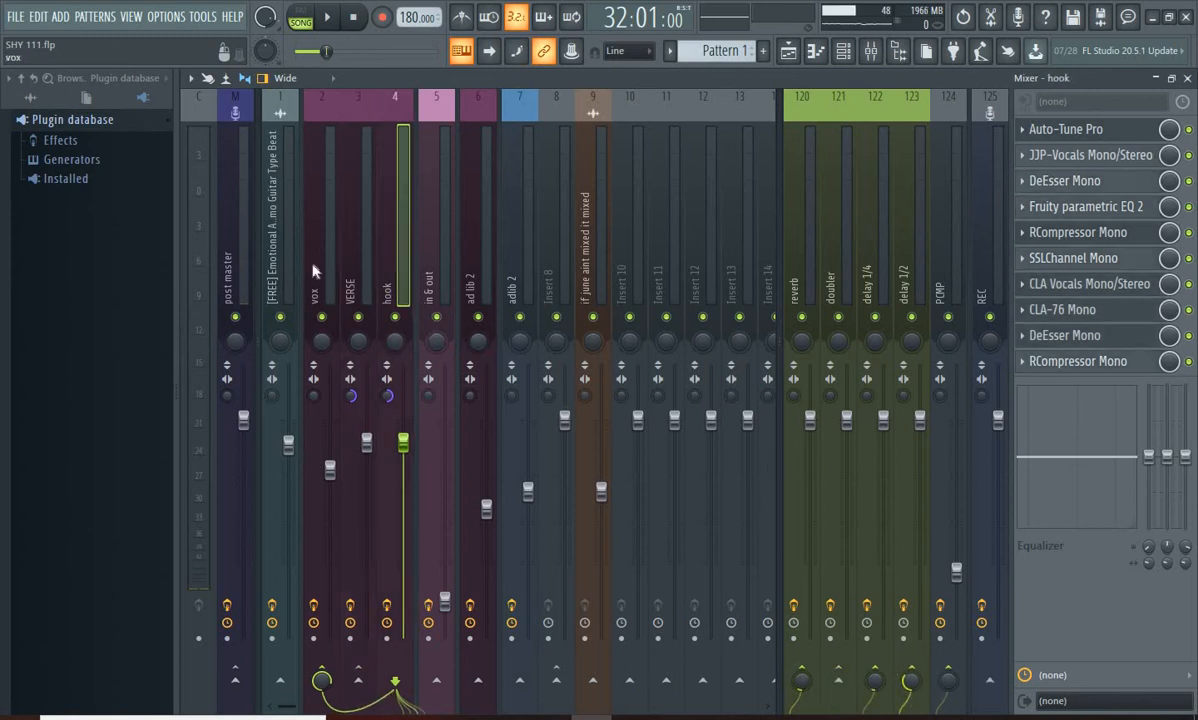
click(352, 289)
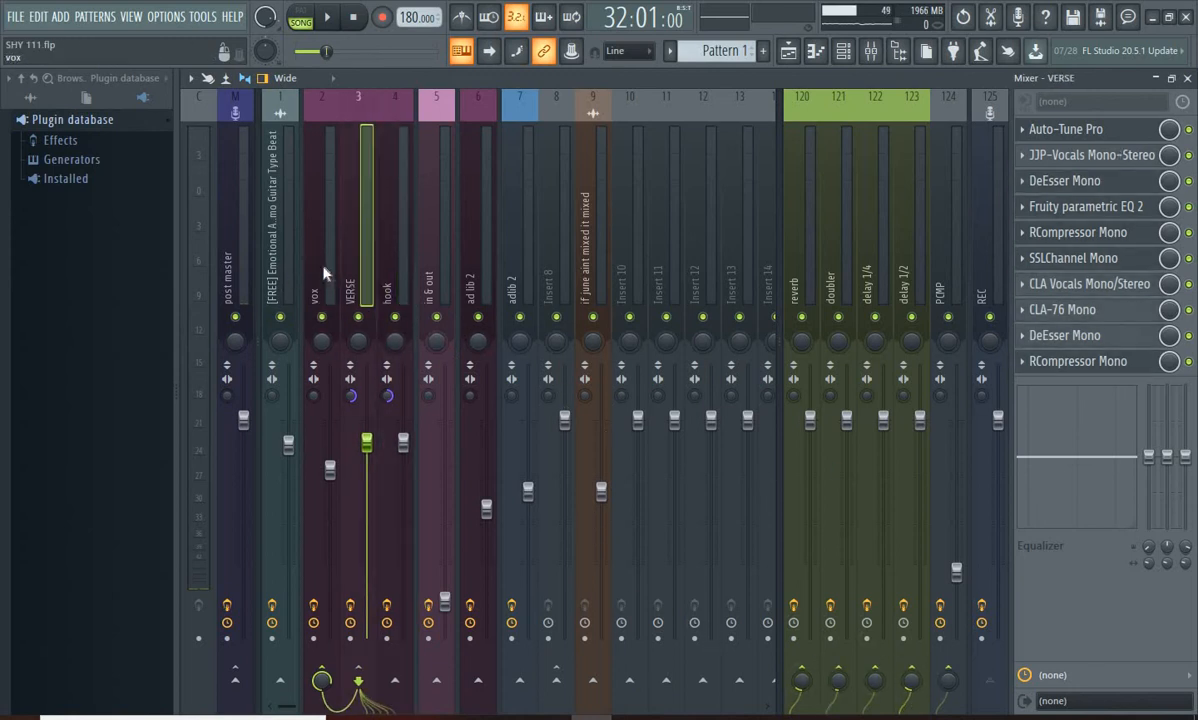
click(432, 278)
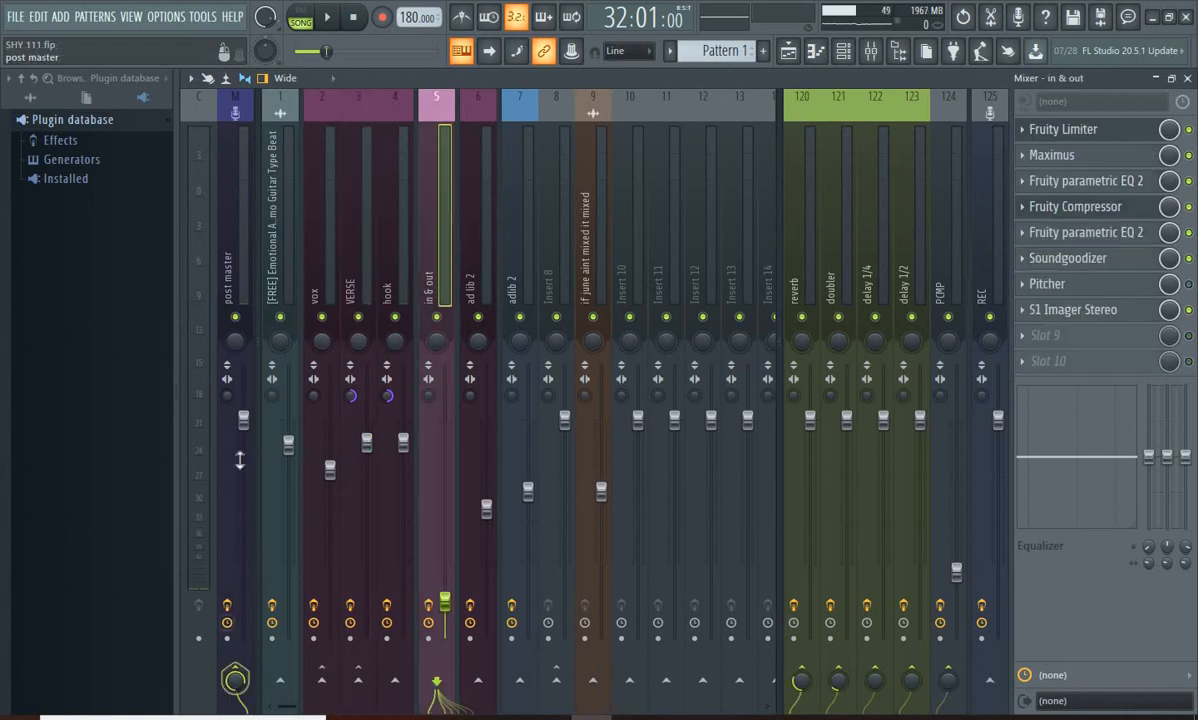
click(515, 292)
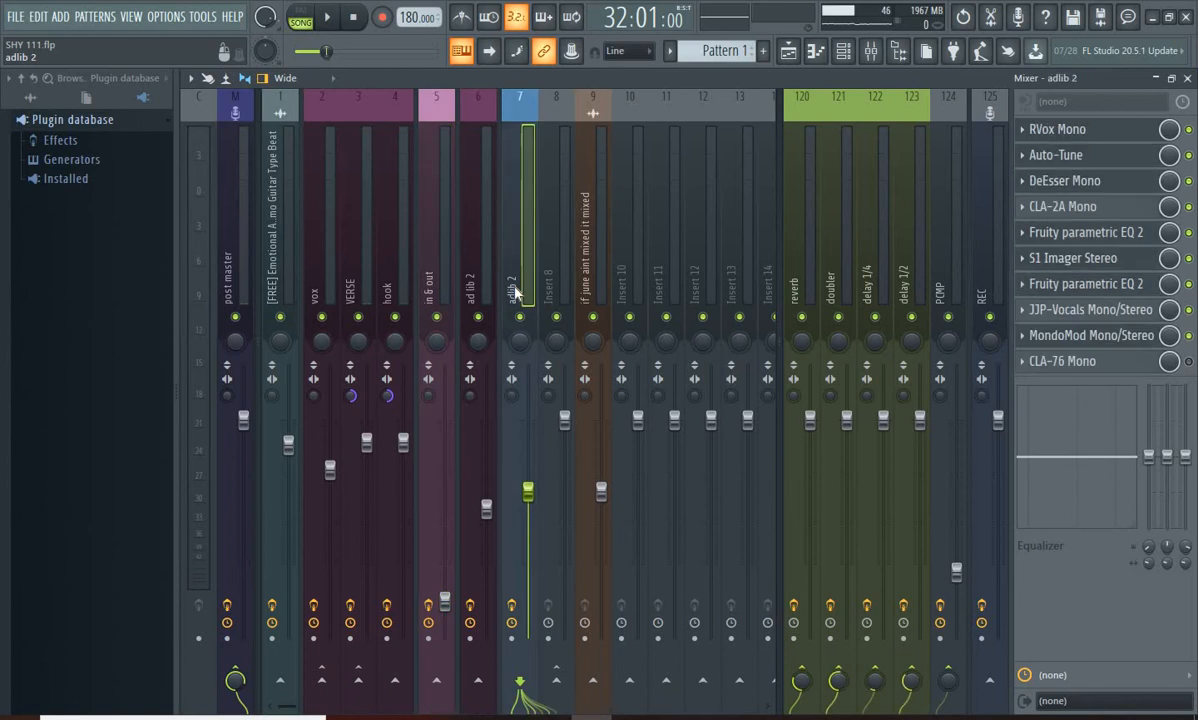
click(388, 289)
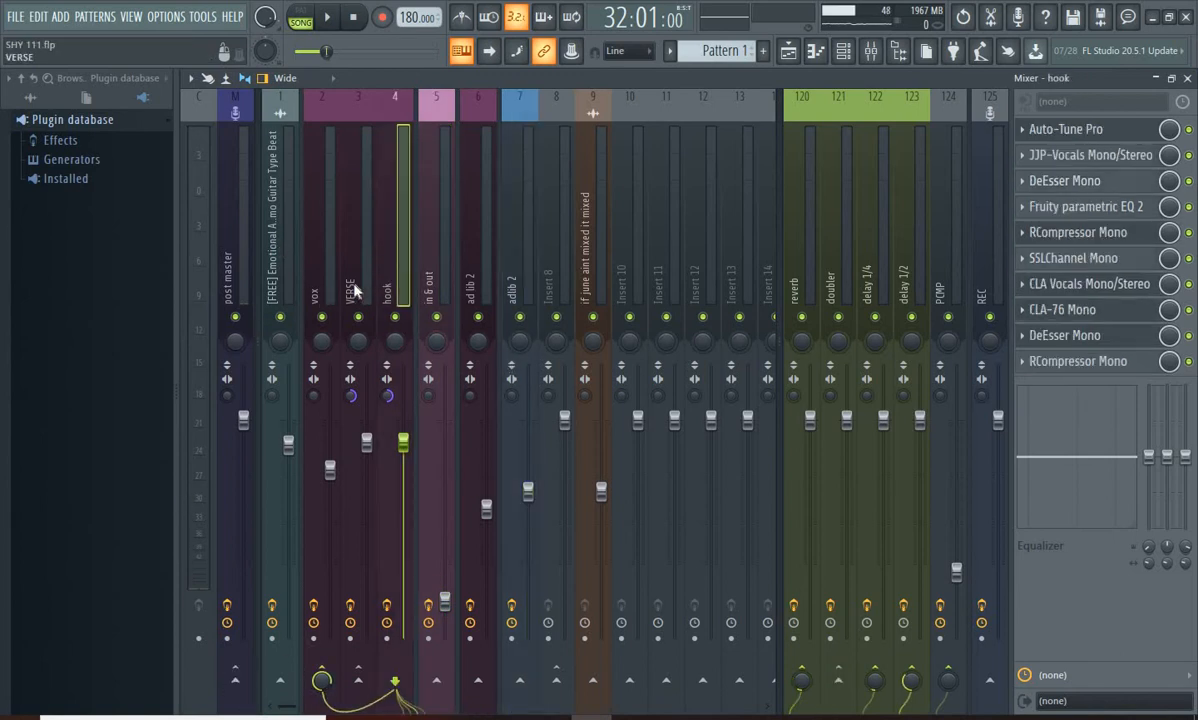
click(356, 289)
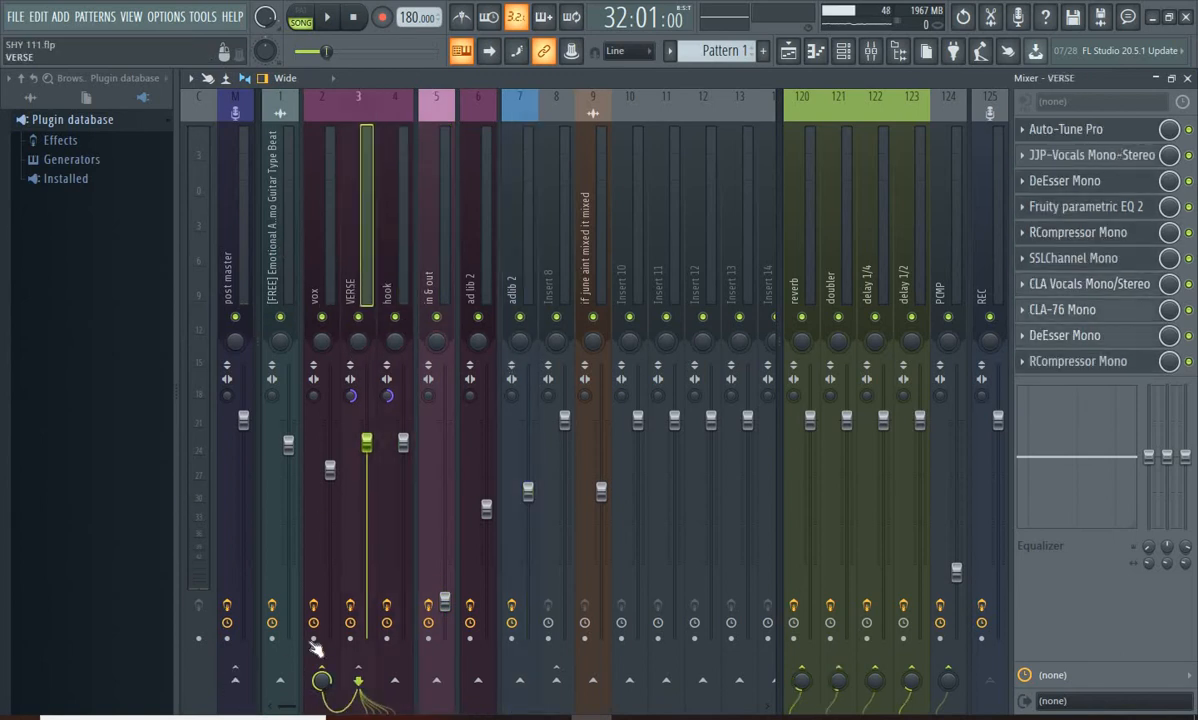
click(386, 270)
click(372, 271)
click(321, 261)
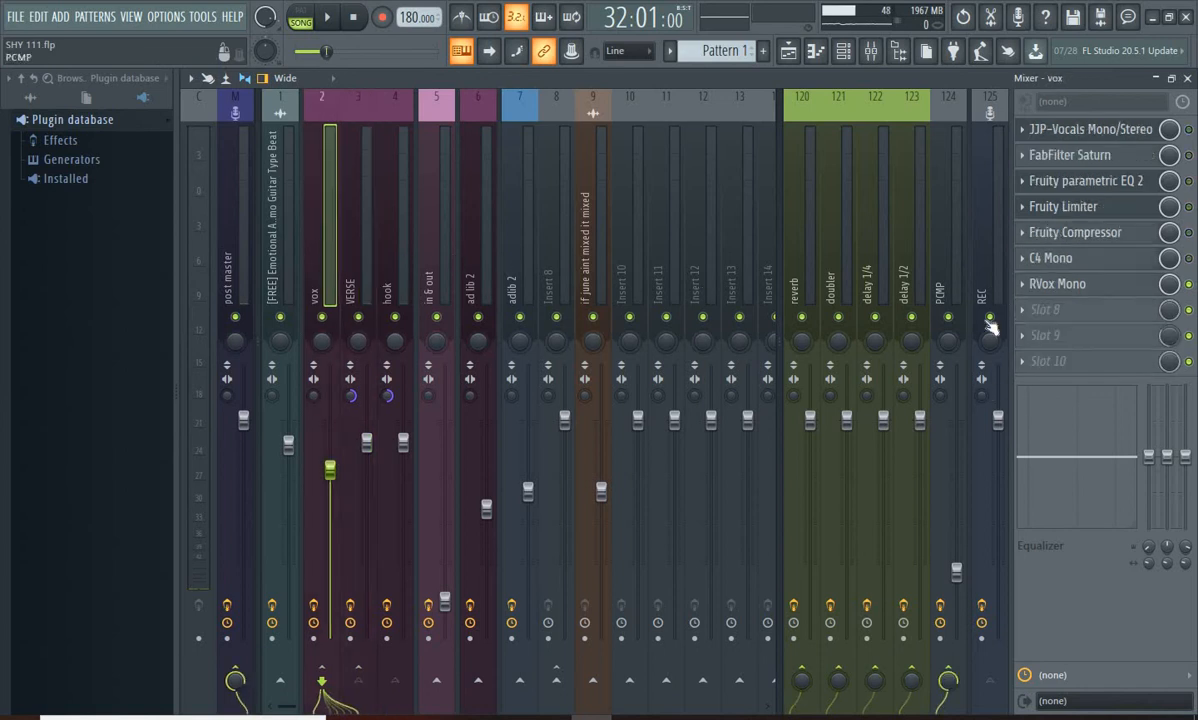
Open RVox Mono on the vox track and watch its response while playing the song from bar 62.
click(1113, 288)
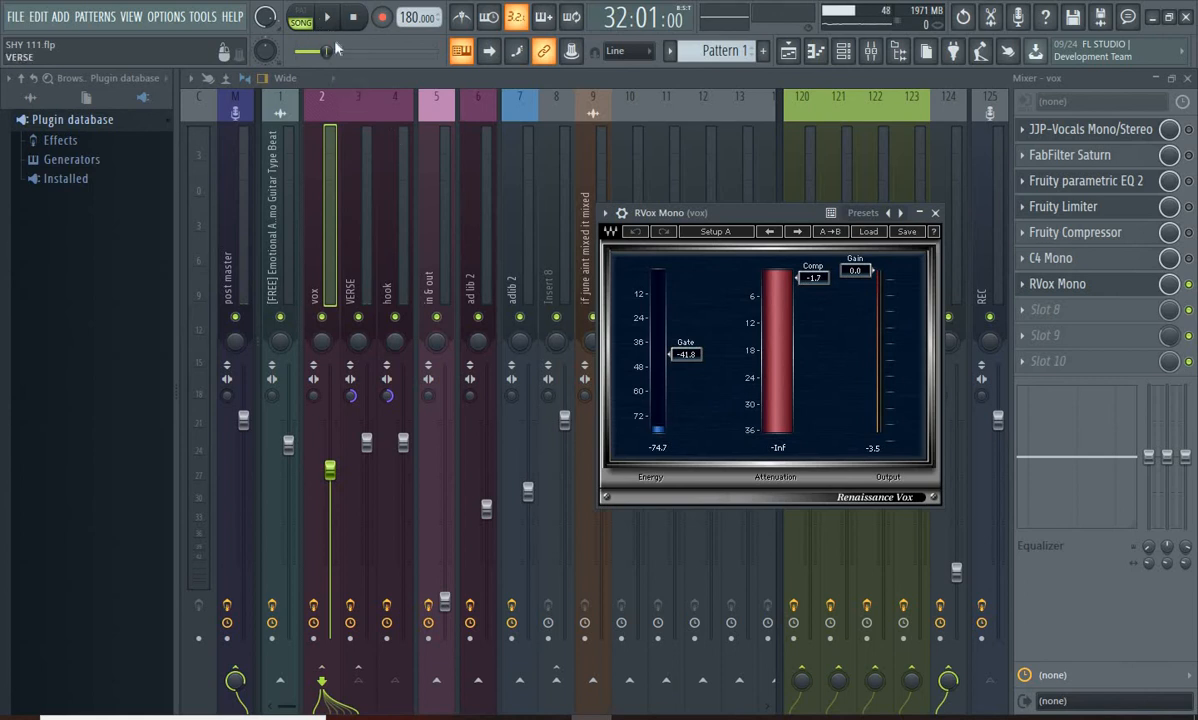
click(793, 57)
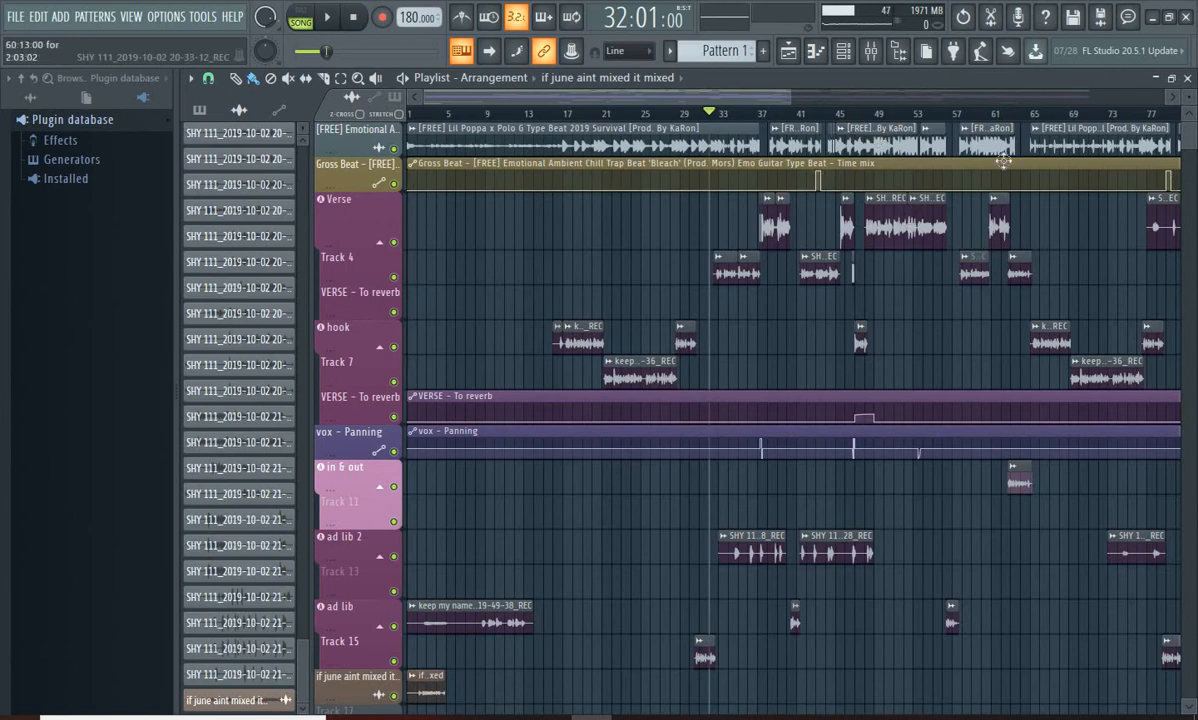
click(1003, 115)
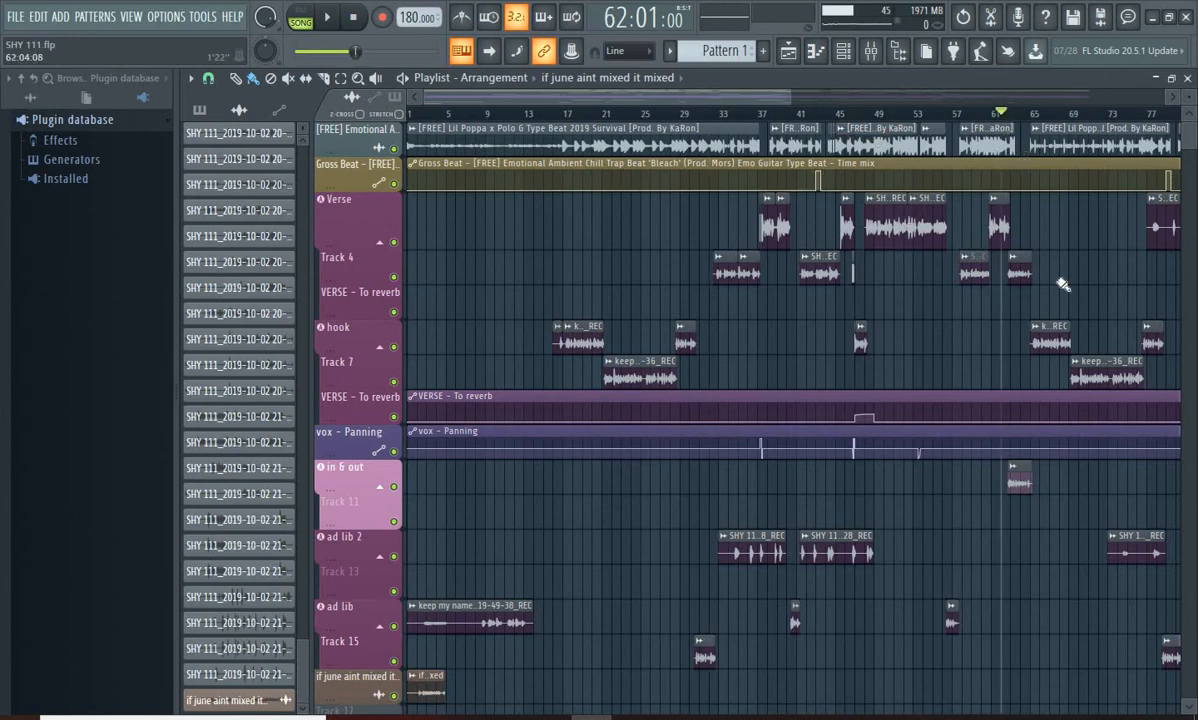
click(872, 52)
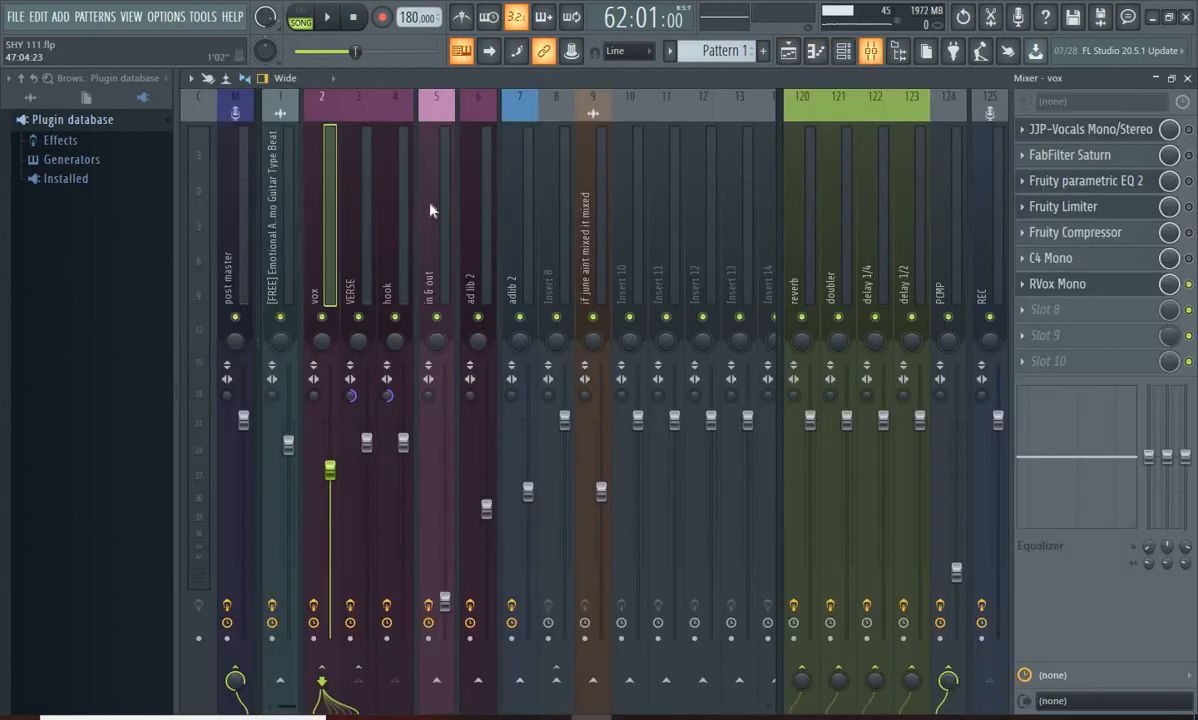
click(333, 17)
click(1062, 283)
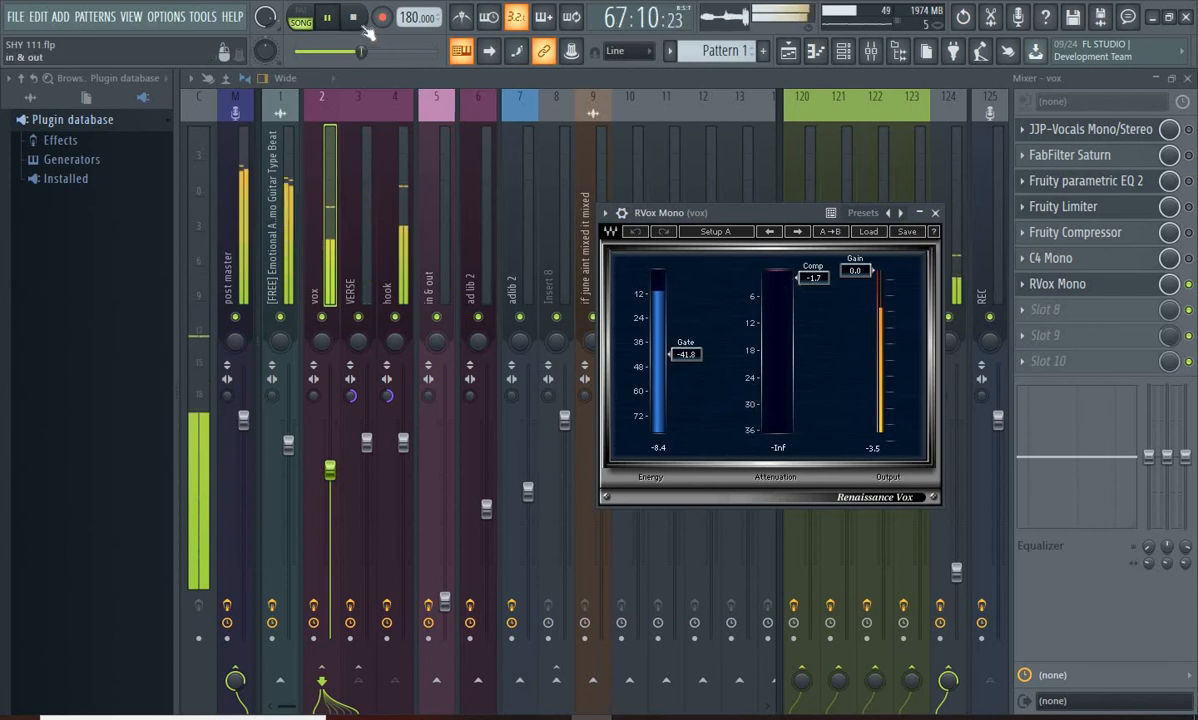
click(355, 18)
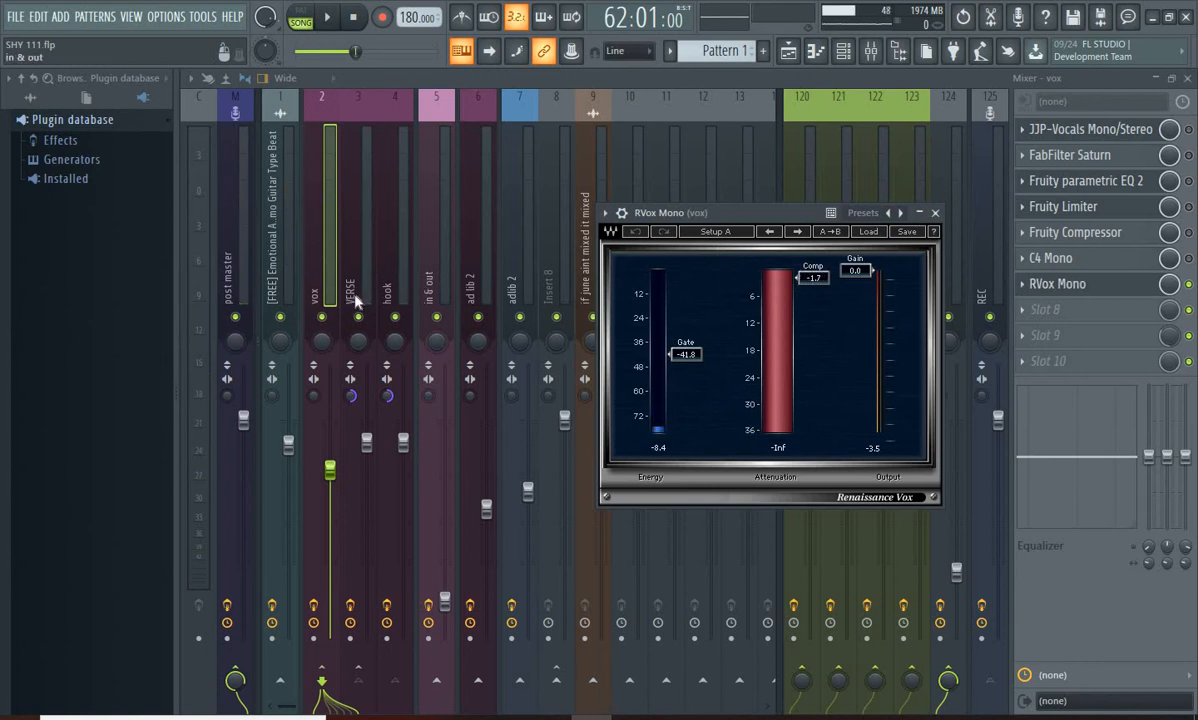
Compare the effects chains and routing of the hook and VERSE tracks with those of the vox bus.
click(380, 270)
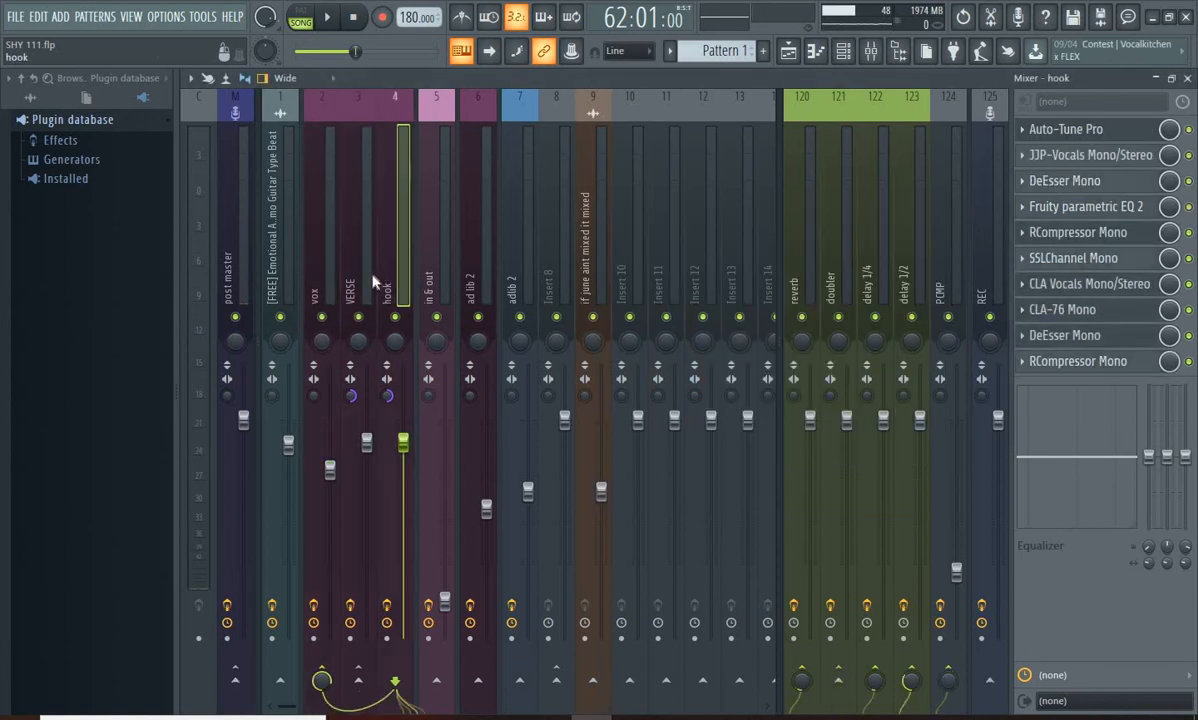
click(343, 272)
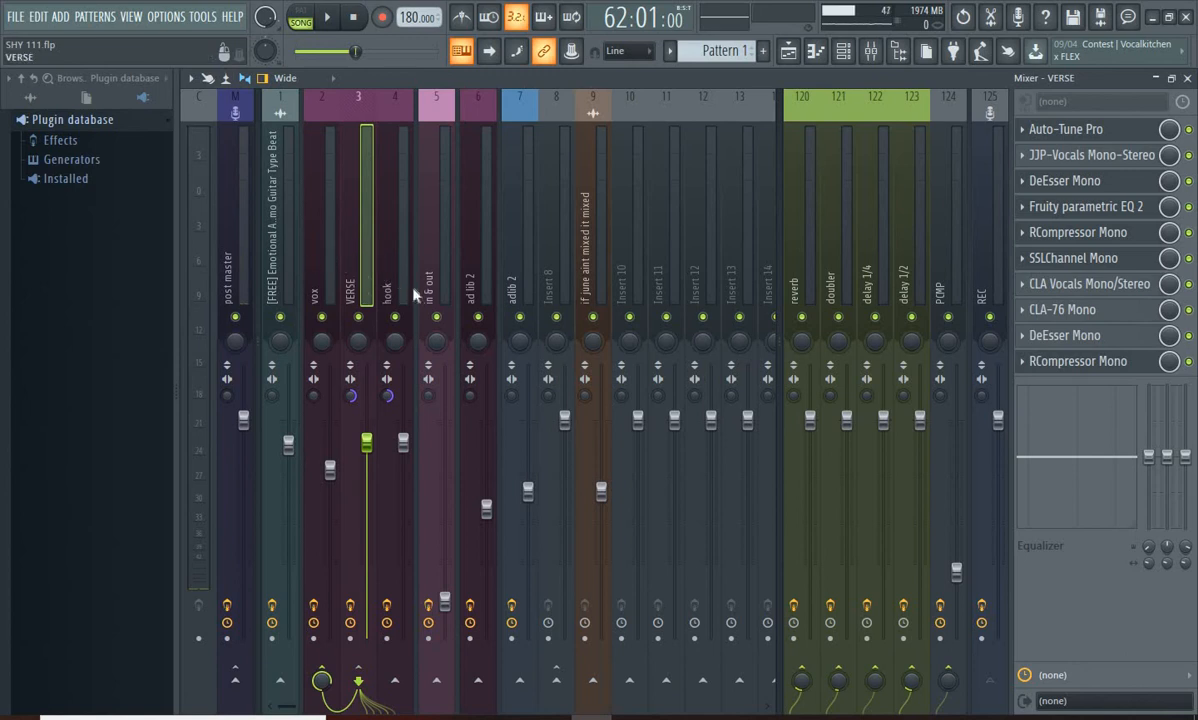
click(313, 268)
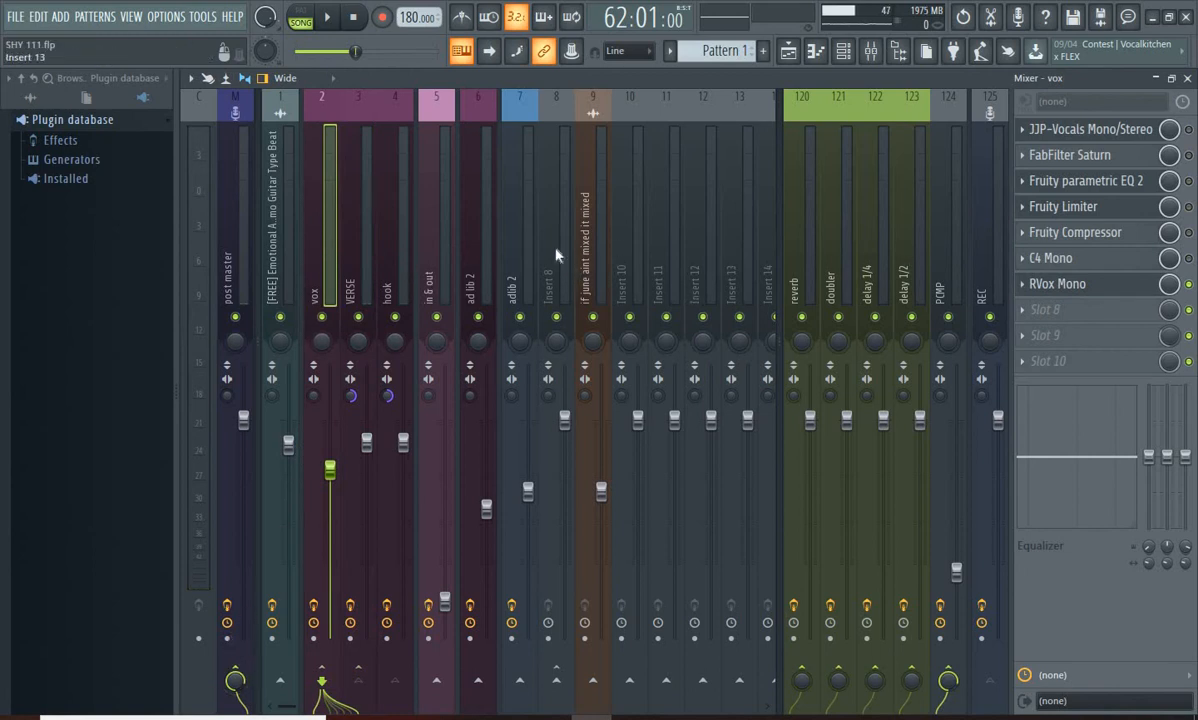
click(352, 276)
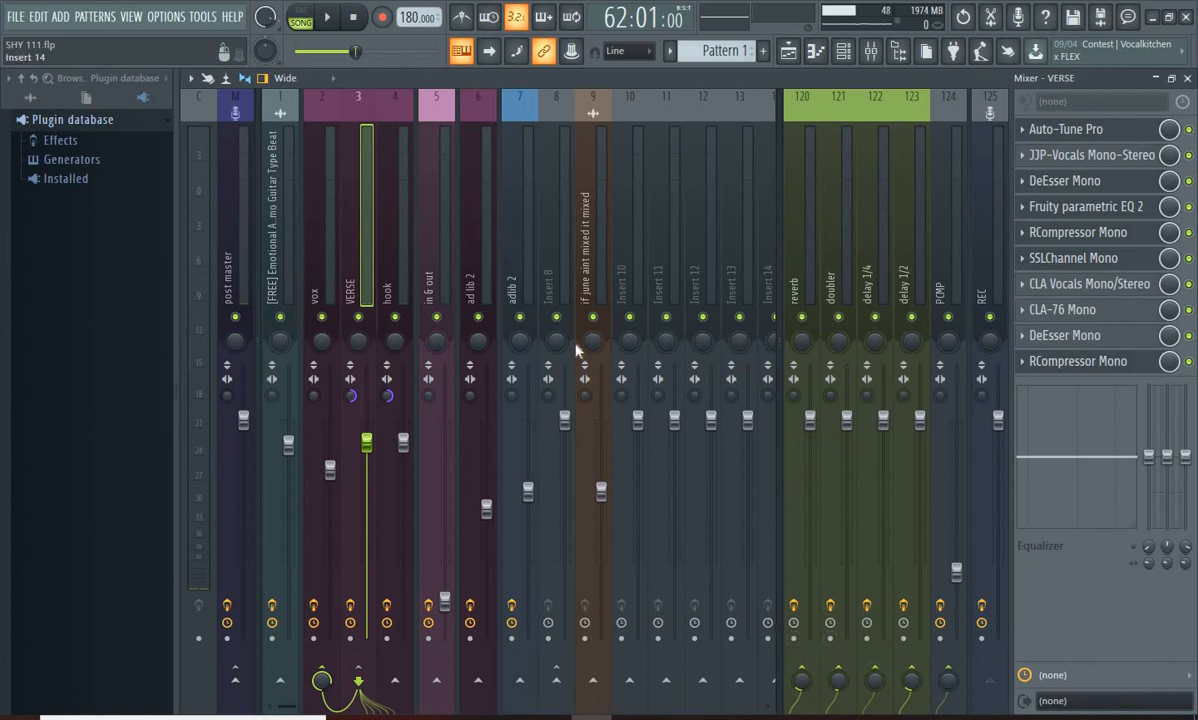
Mute the beat's mixer track and play the vocals and their sends alone from bar 62.
click(329, 19)
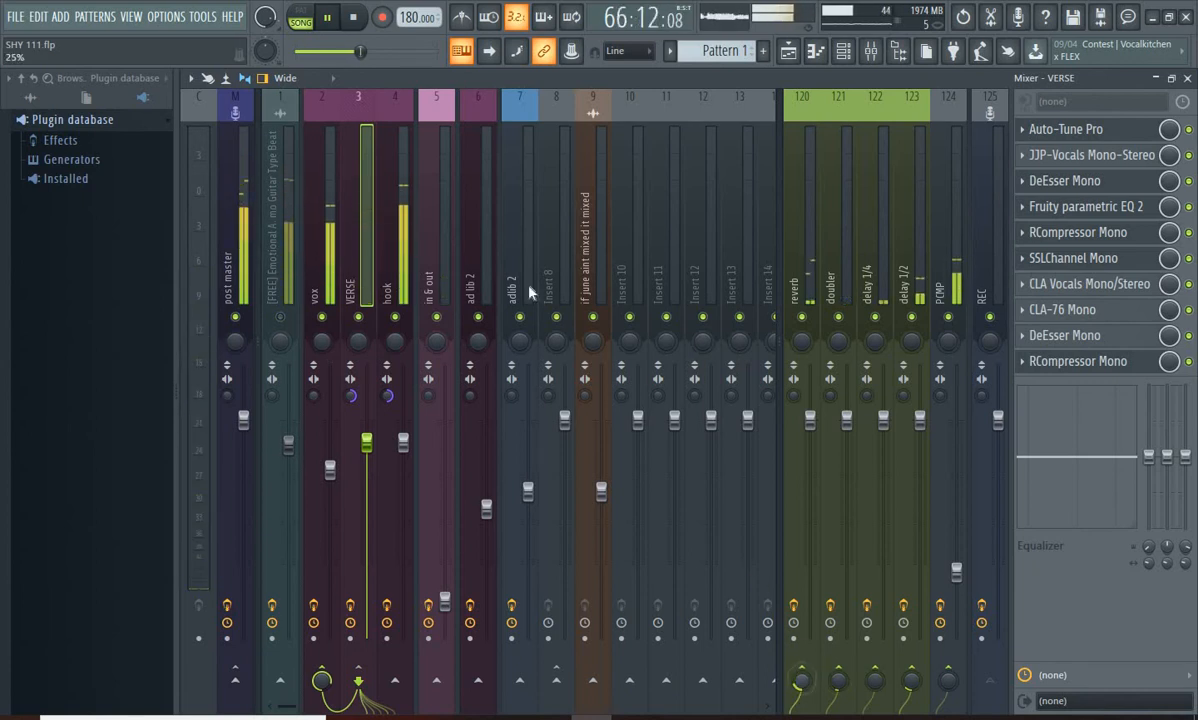
click(355, 18)
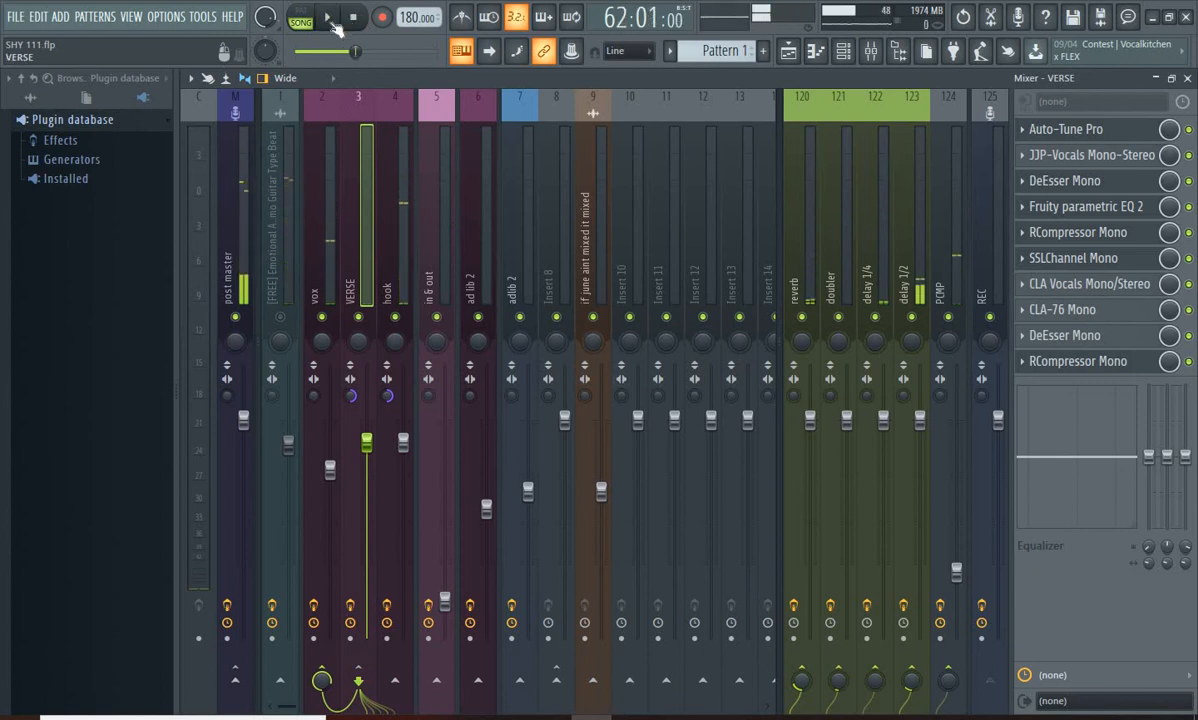
click(327, 18)
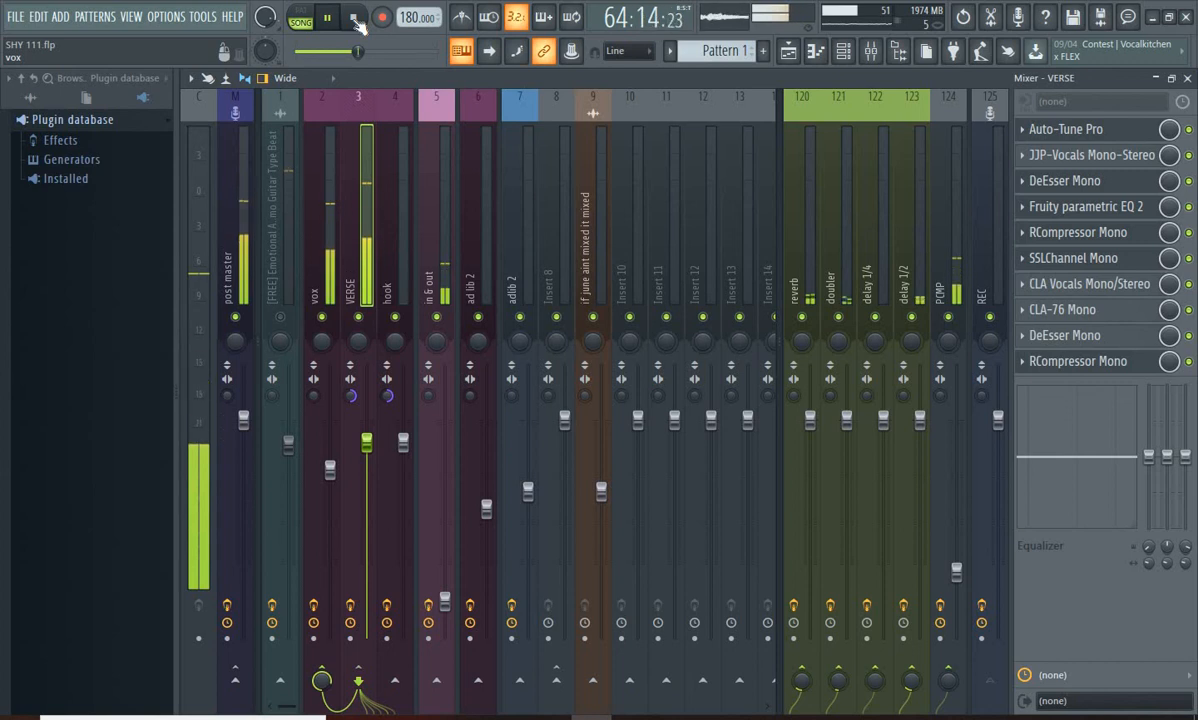
click(356, 19)
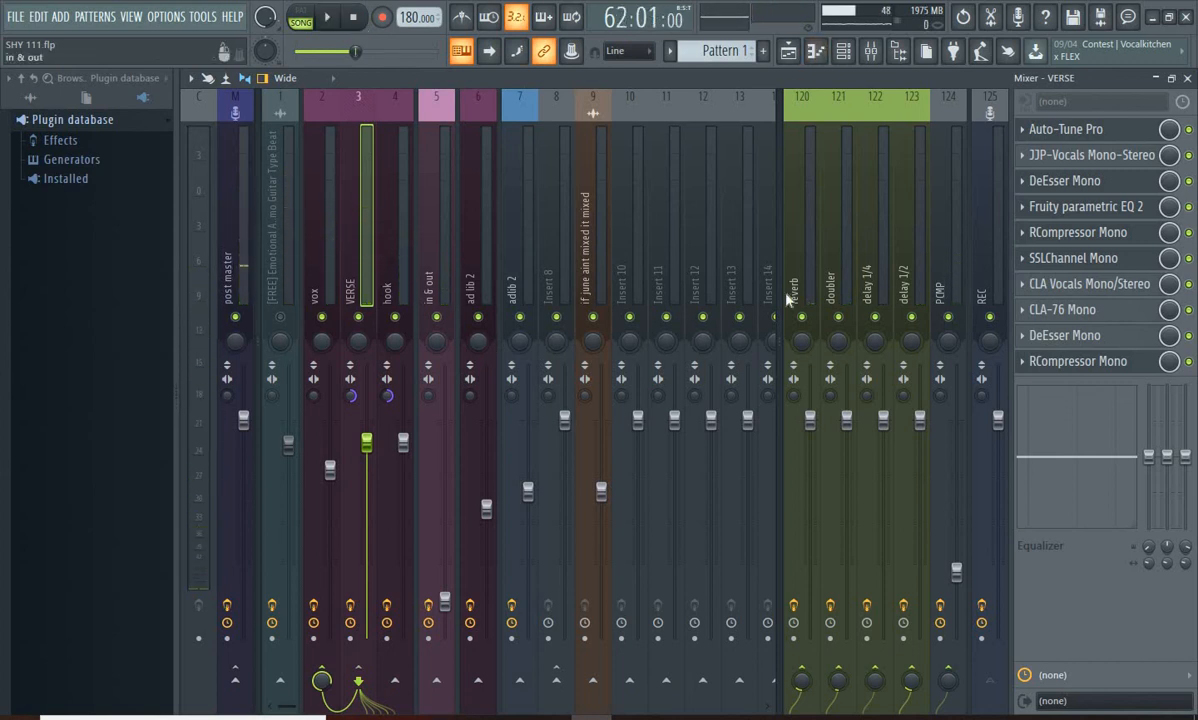
Turn the dry volume of Fruity delay 2 on the delay 1/4 track fully down while playing from bar 62.
click(826, 277)
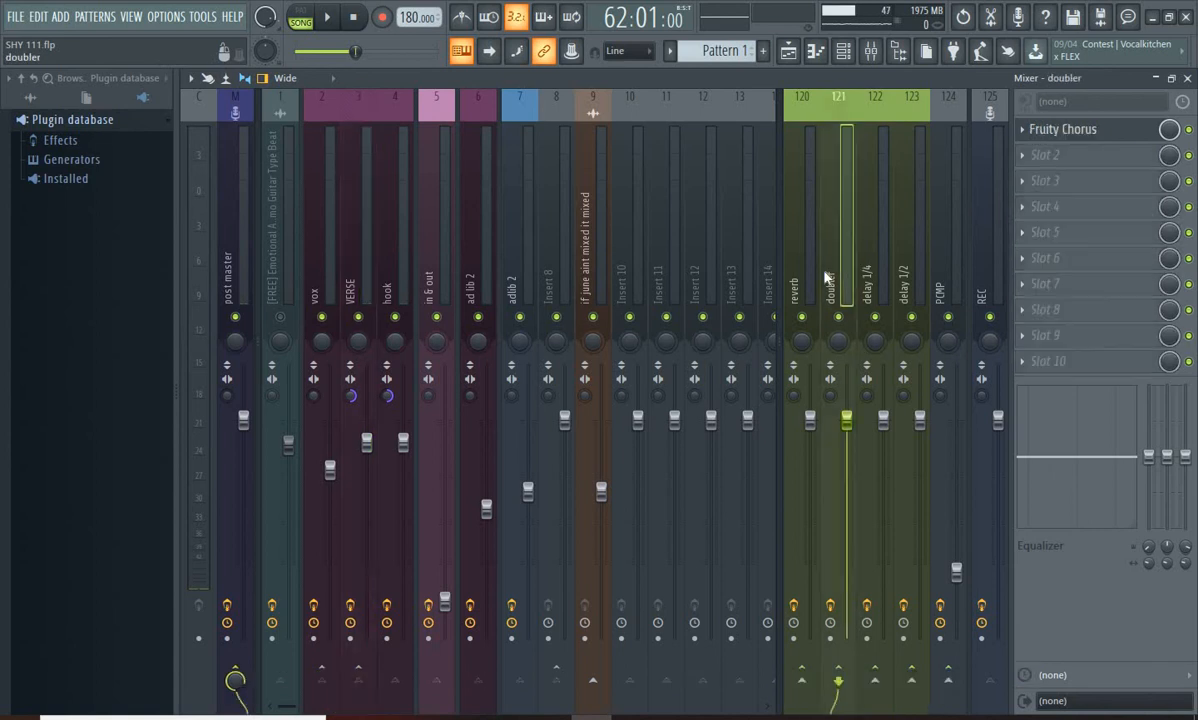
click(872, 280)
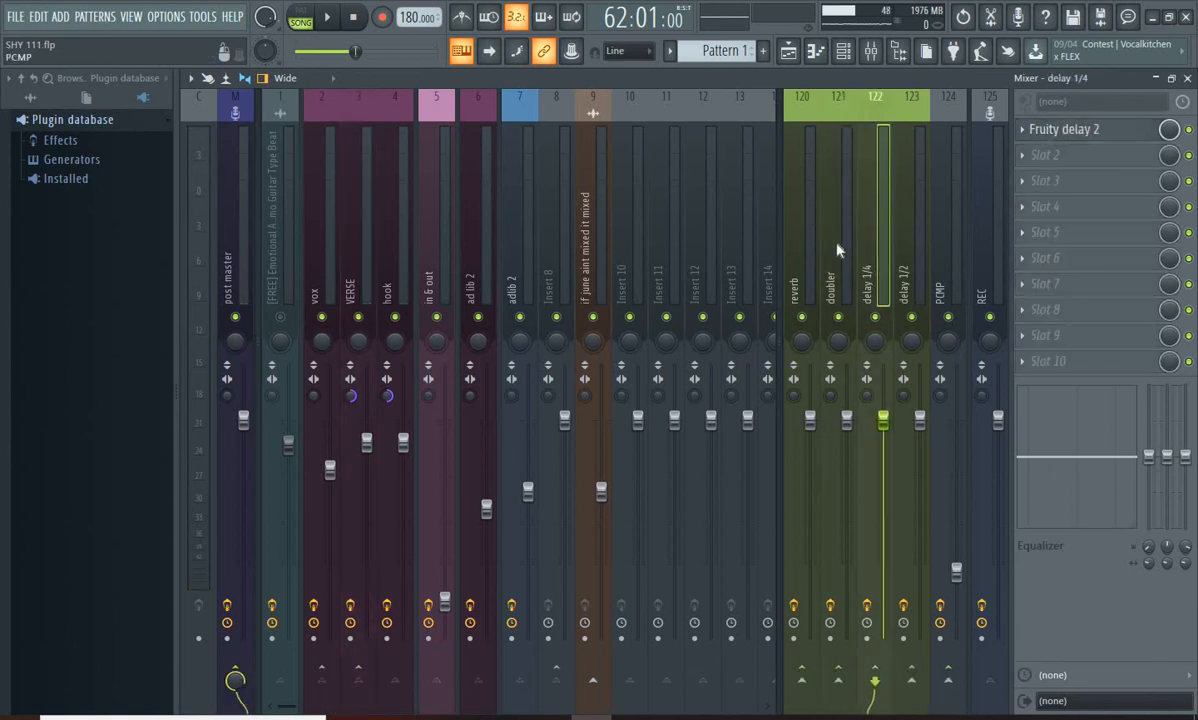
click(1065, 130)
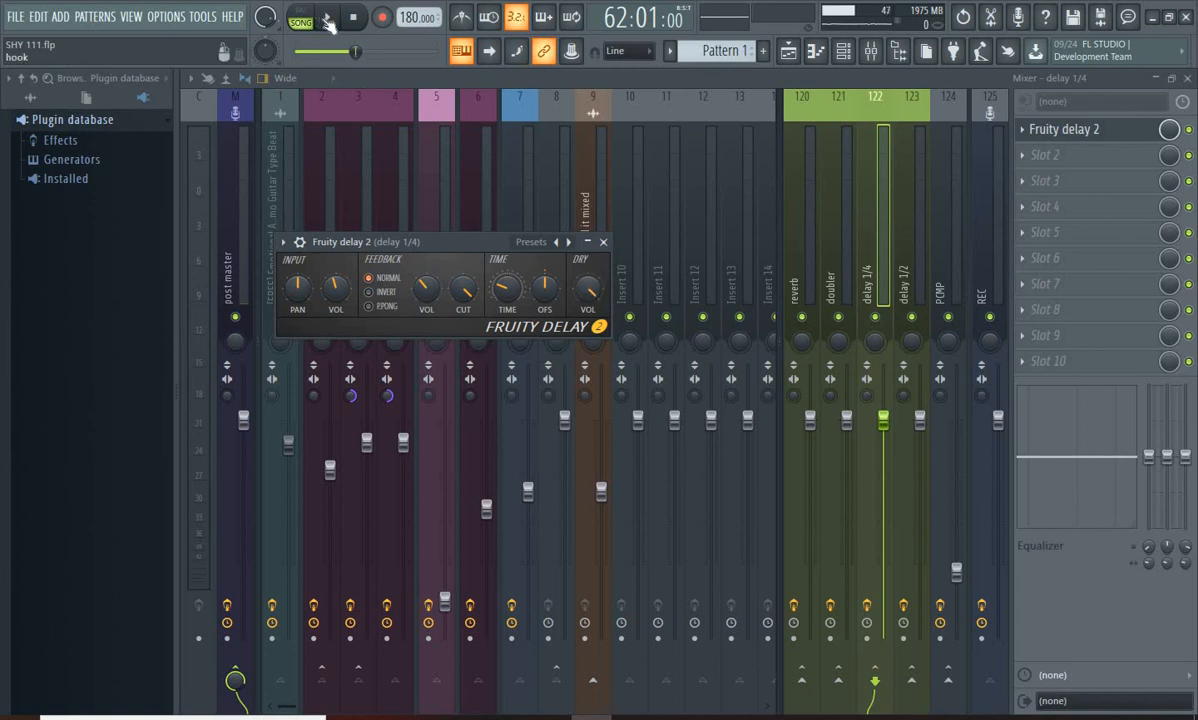
click(327, 21)
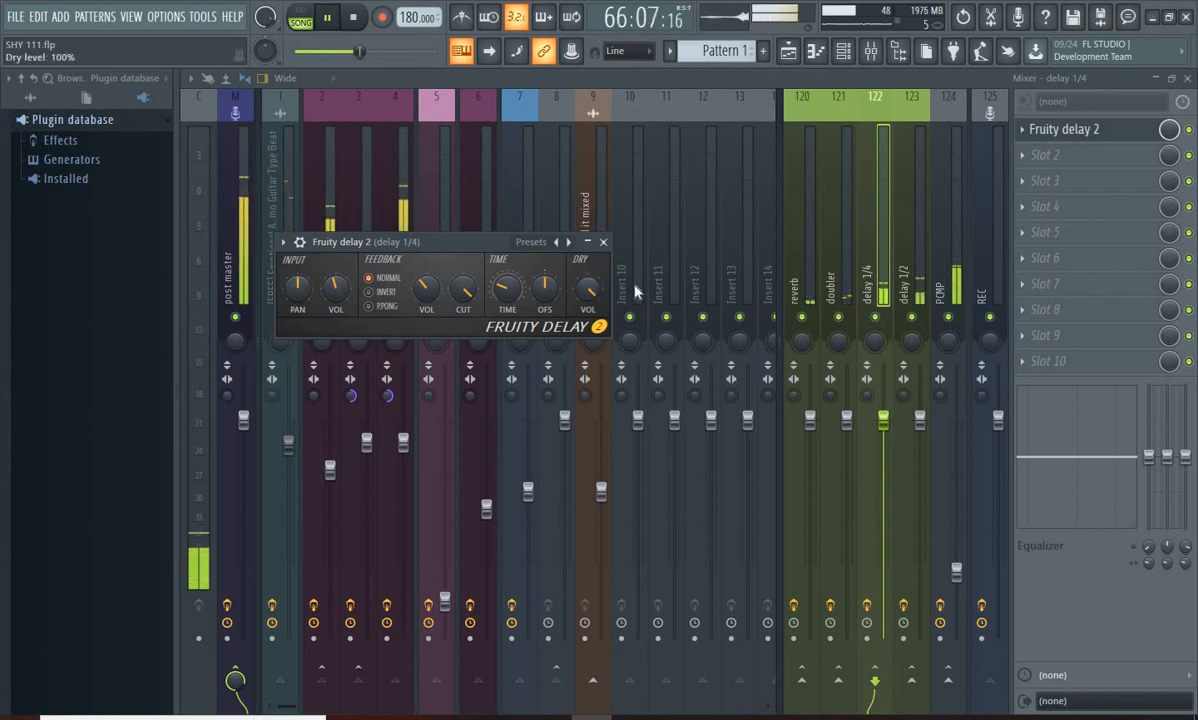
drag(588, 290, 588, 385)
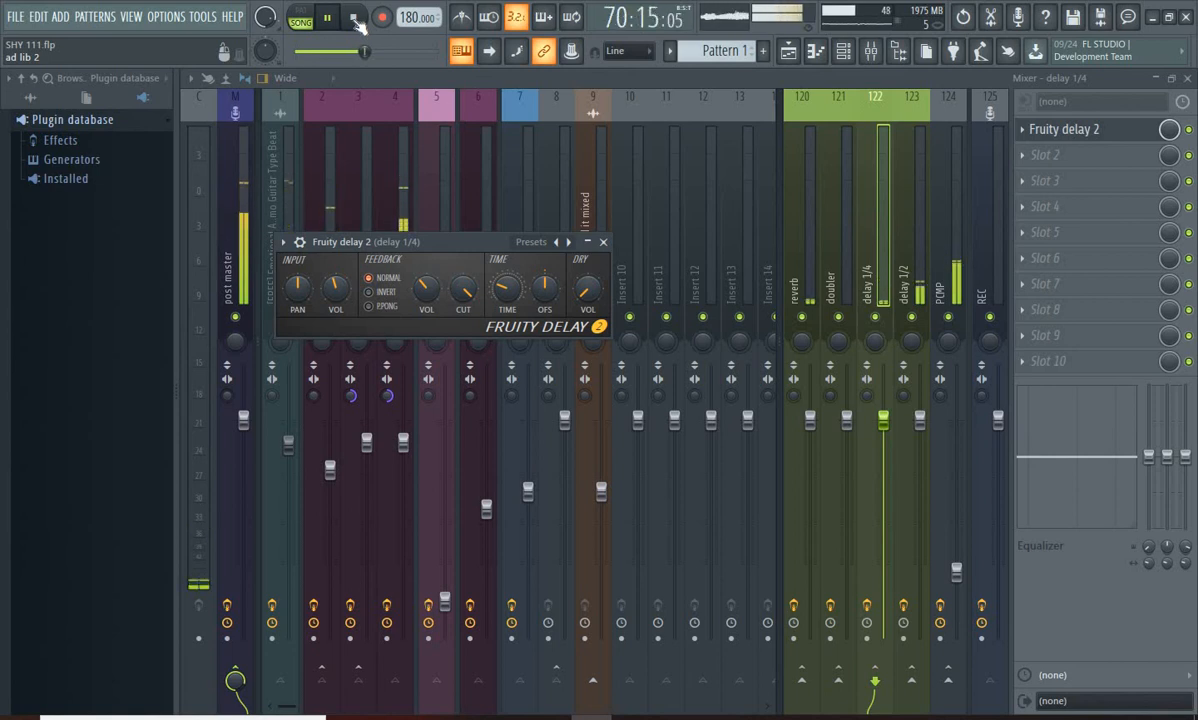
click(357, 20)
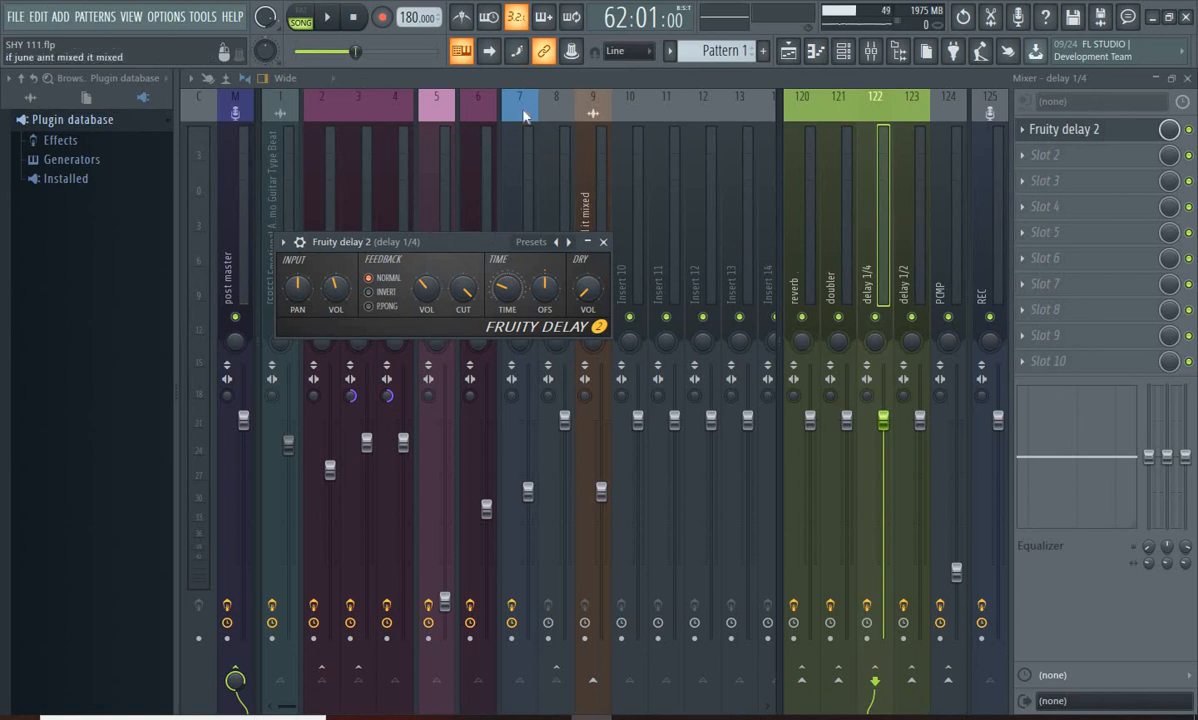
click(602, 243)
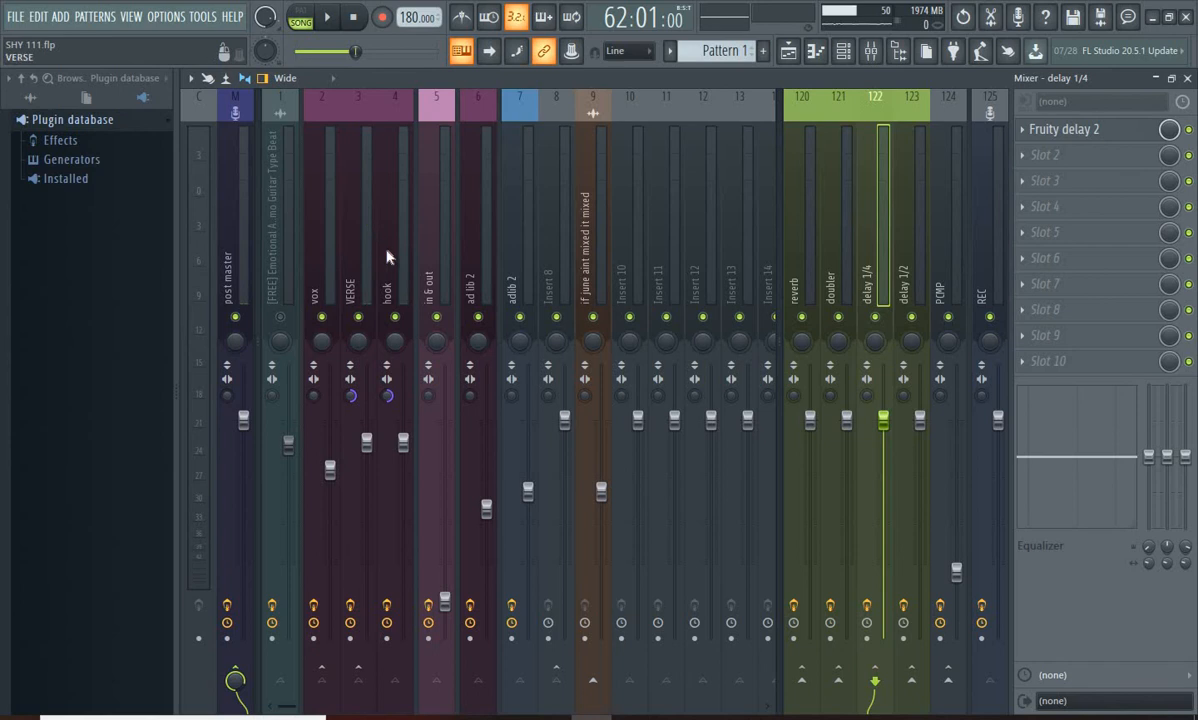
Examine the hook mixer track's effects and send routing.
click(390, 287)
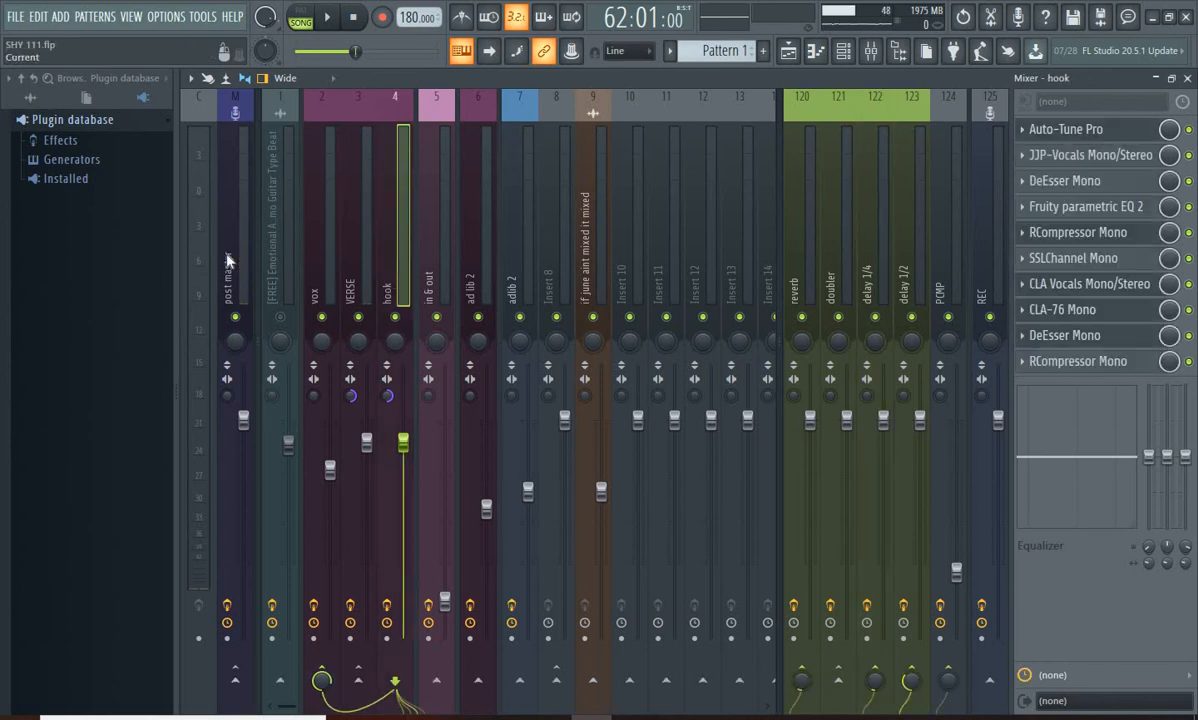